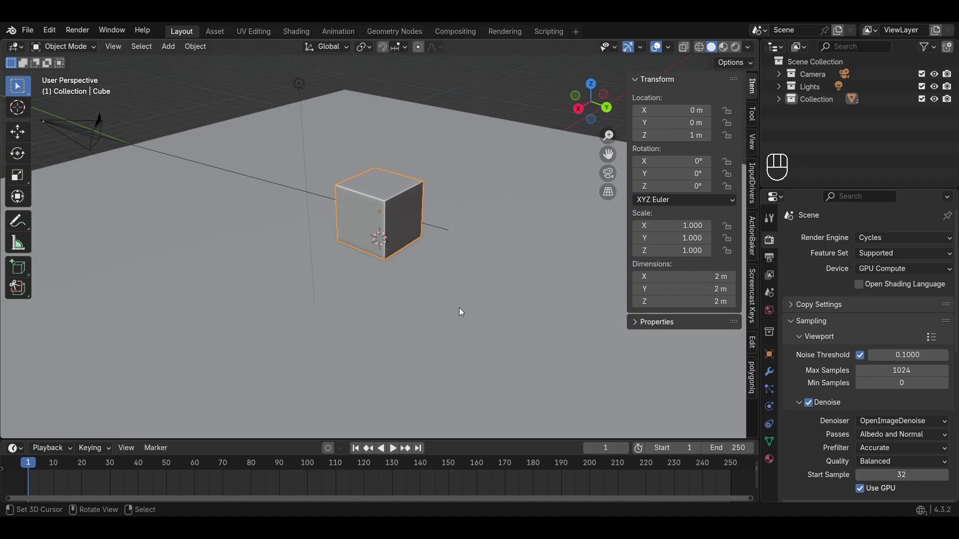
Open Edit > Preferences on the Add-ons page and start an add-on search
click(49, 30)
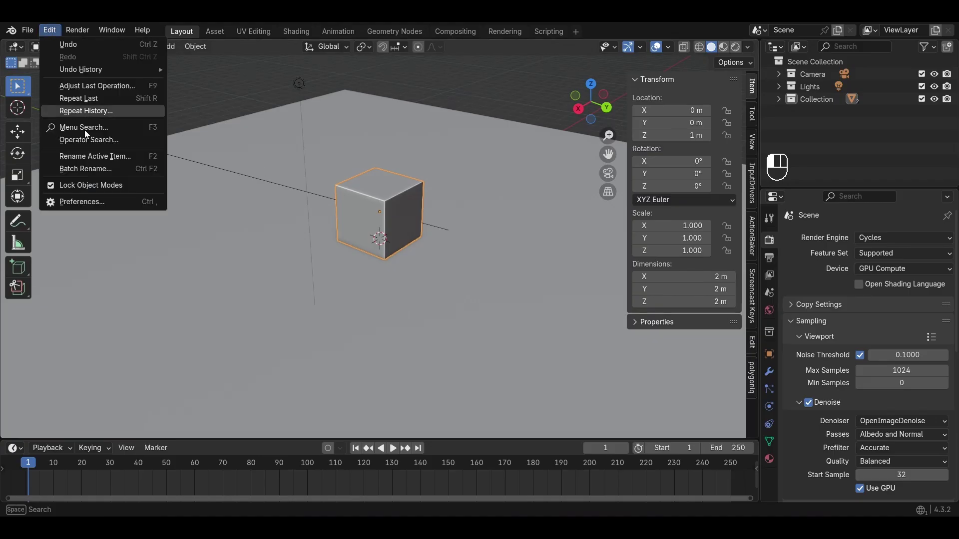
click(102, 204)
click(59, 157)
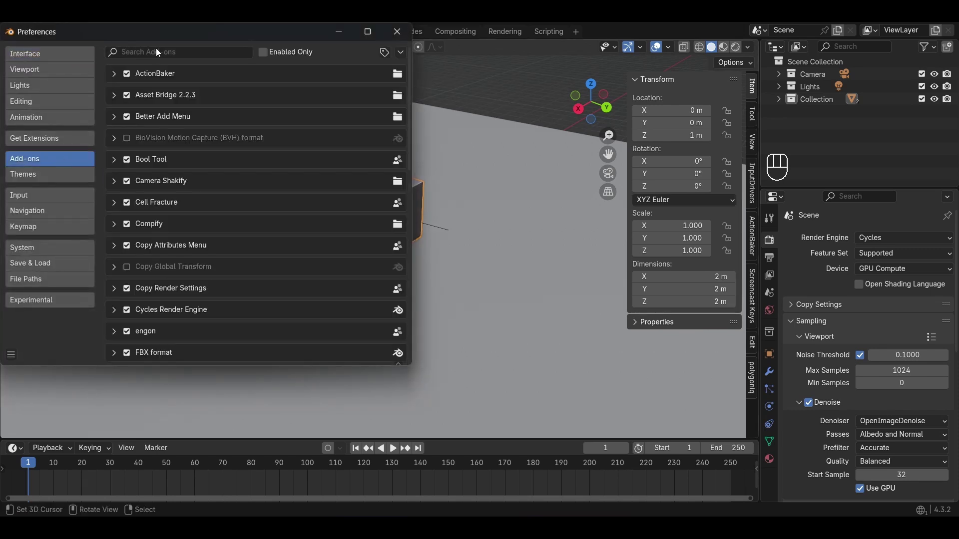
drag(162, 34, 215, 45)
click(220, 55)
Browse Get Extensions and Bool Tool's options, then show Add-ons' extra install options
click(112, 144)
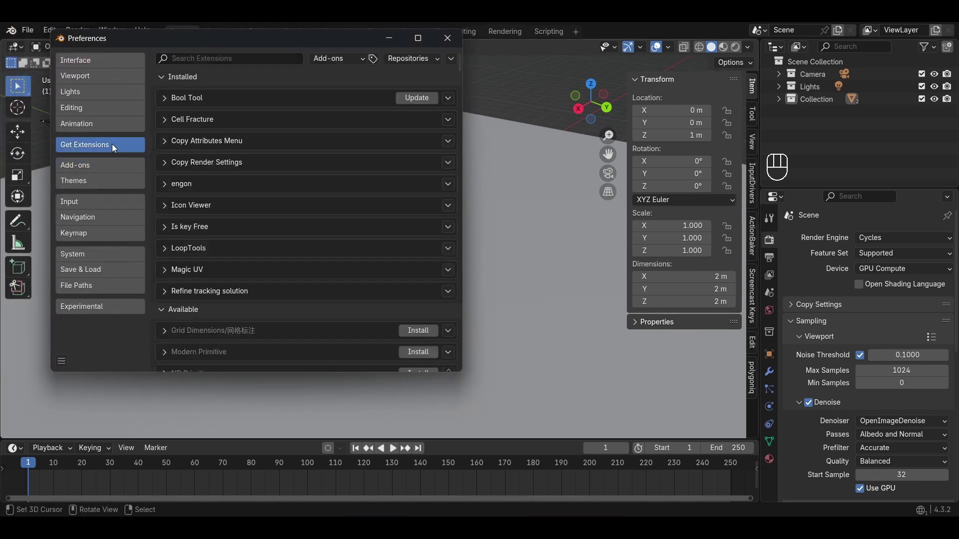
click(195, 60)
key(Escape)
click(449, 99)
click(300, 77)
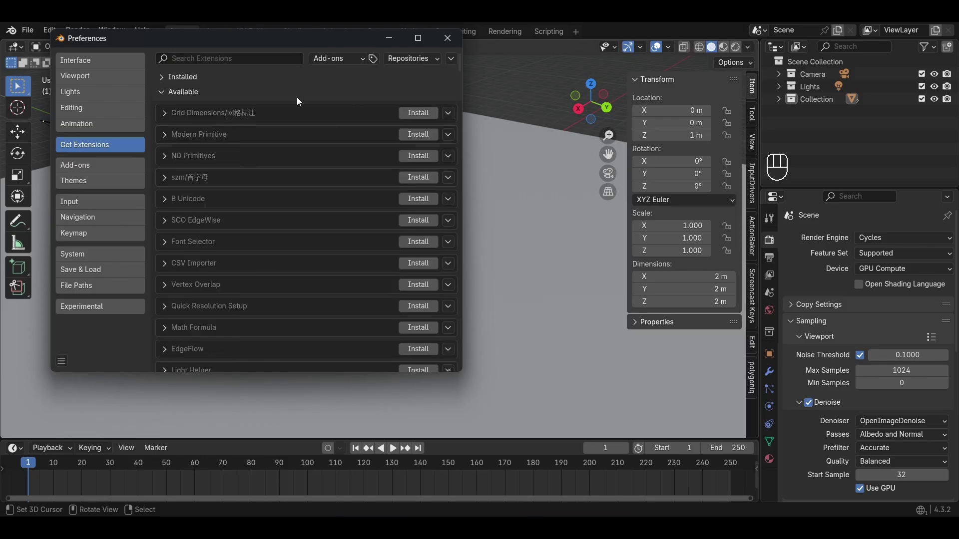
click(85, 165)
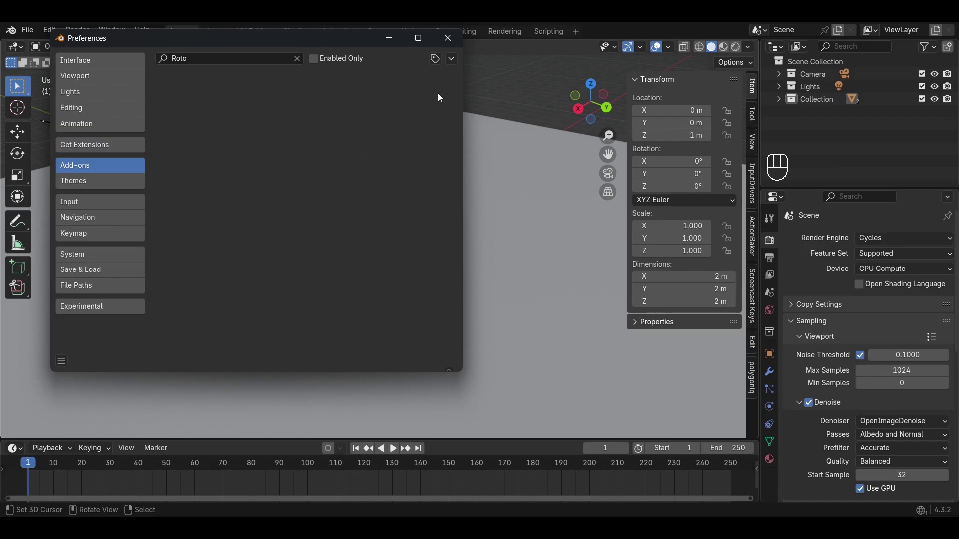
click(451, 60)
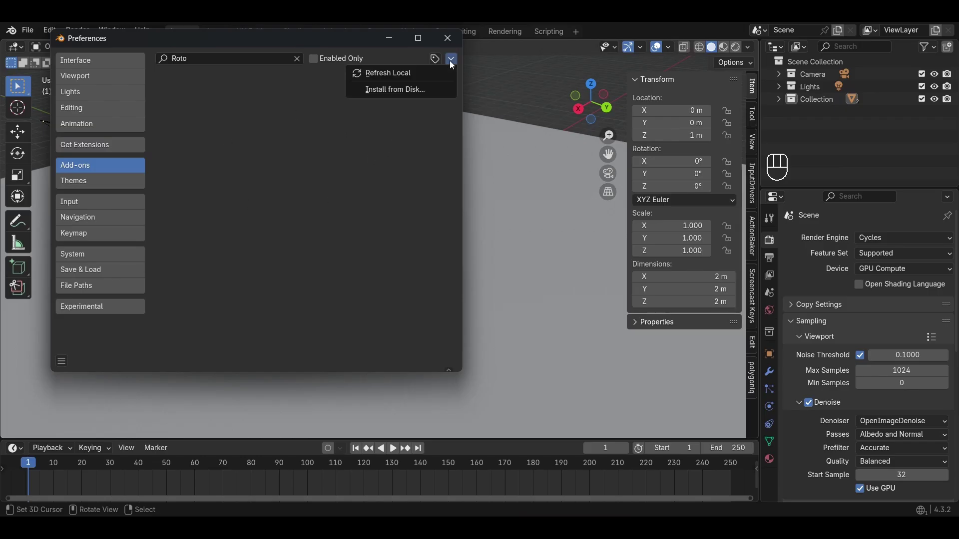
Install and enable the RotoForge AI 1.1.0 zip from disk, then run Check Dependencies
click(408, 90)
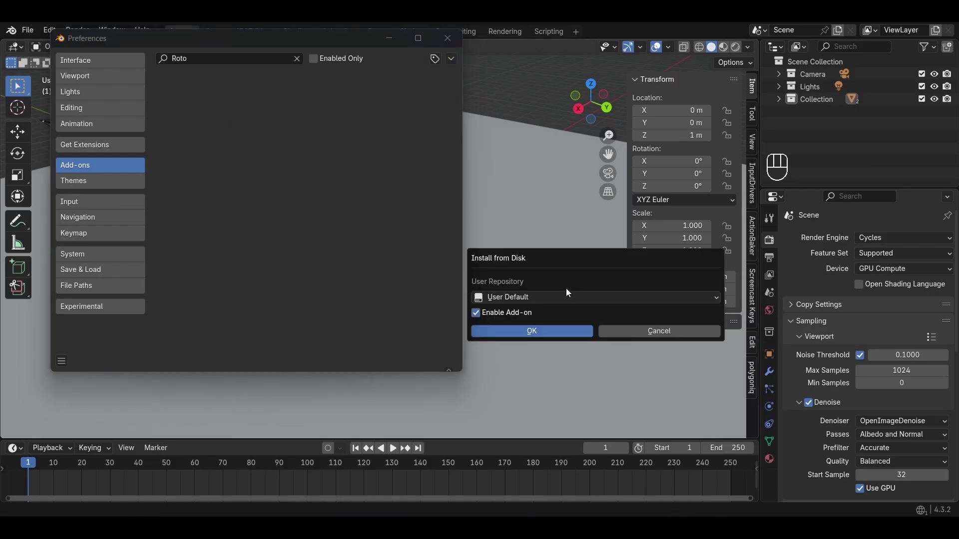
click(580, 327)
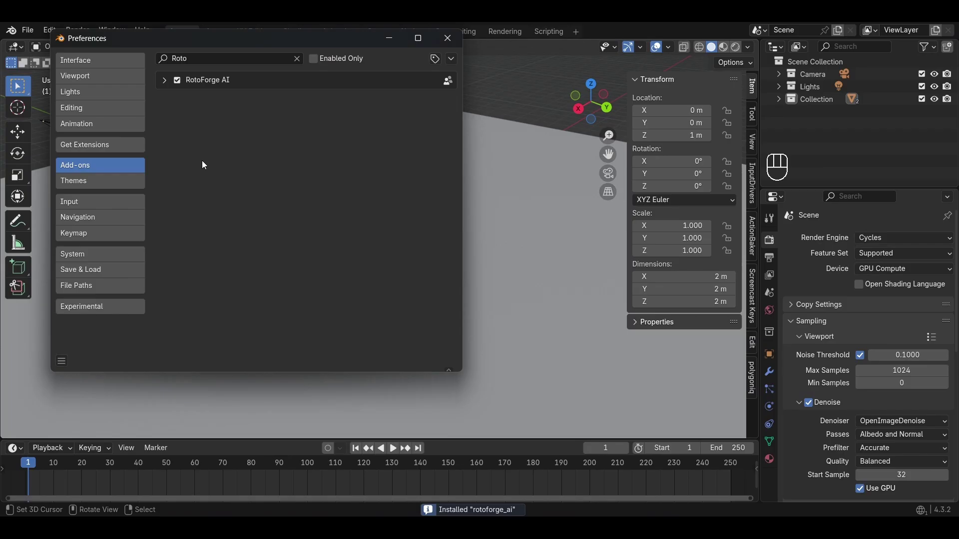
click(164, 81)
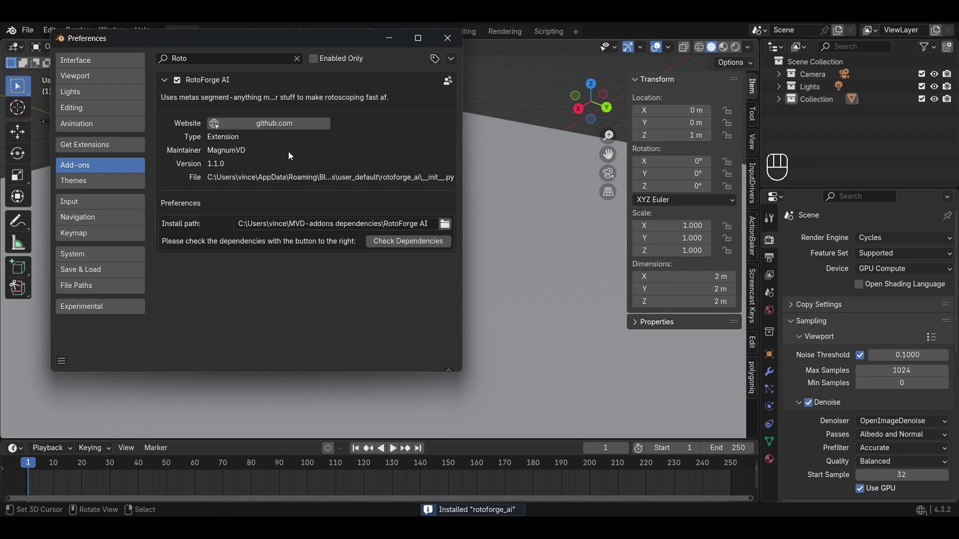
click(307, 224)
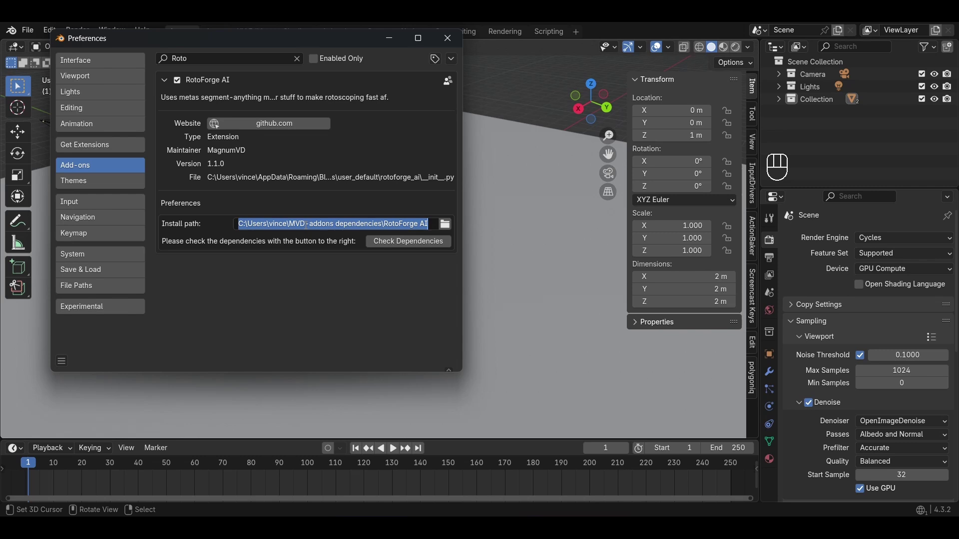
click(312, 268)
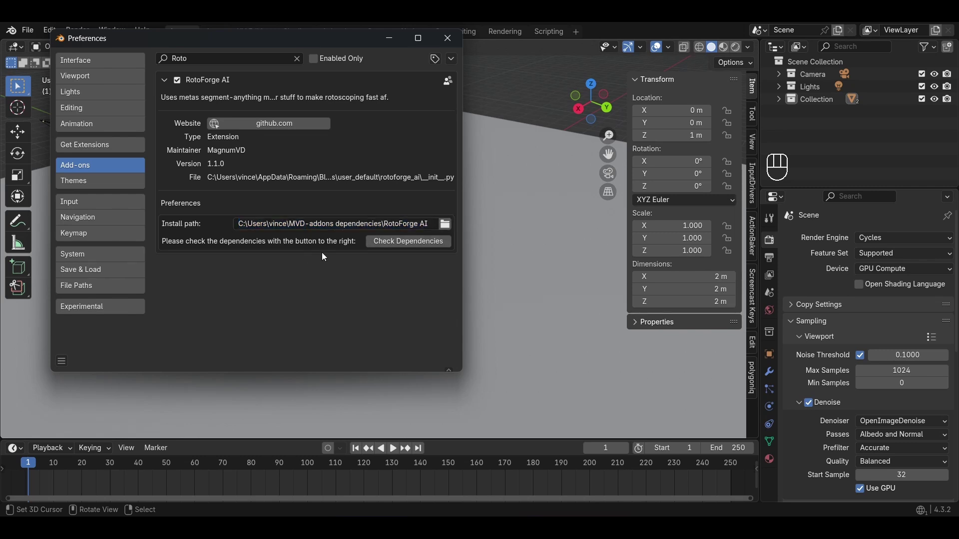
click(407, 242)
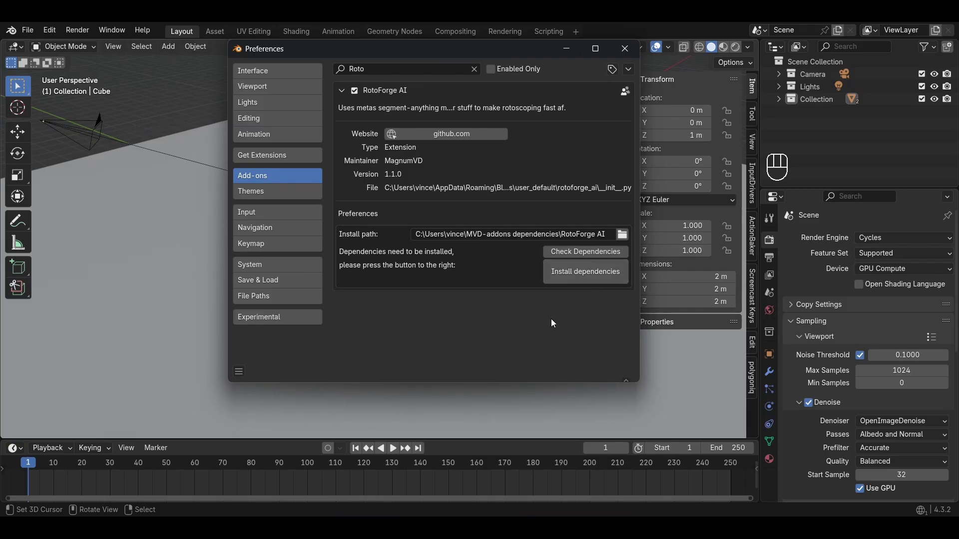
Read RotoForge's missing-dependency errors in the system console, then close Preferences
click(101, 32)
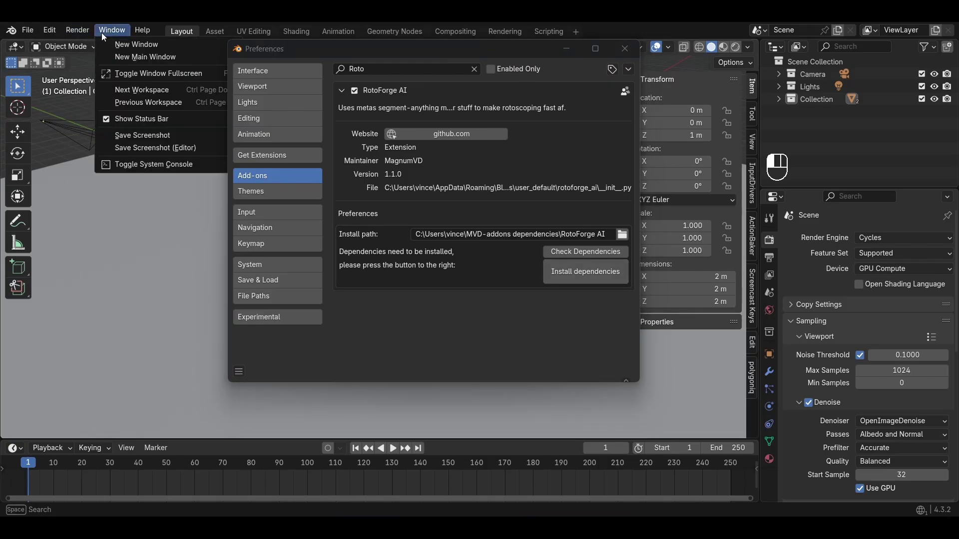
click(138, 164)
drag(226, 117, 268, 109)
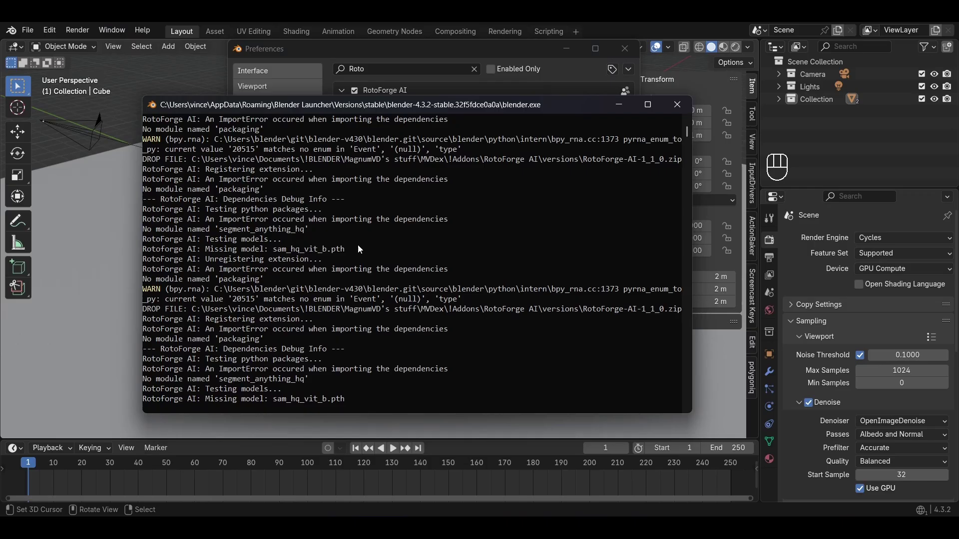
click(625, 49)
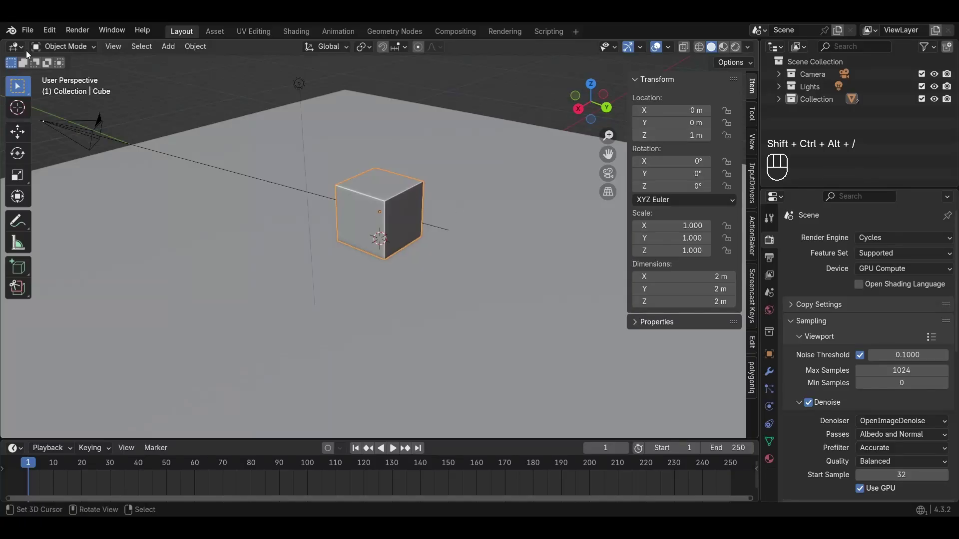
Turn the main area into an Image Editor in Mask mode
click(19, 47)
click(43, 94)
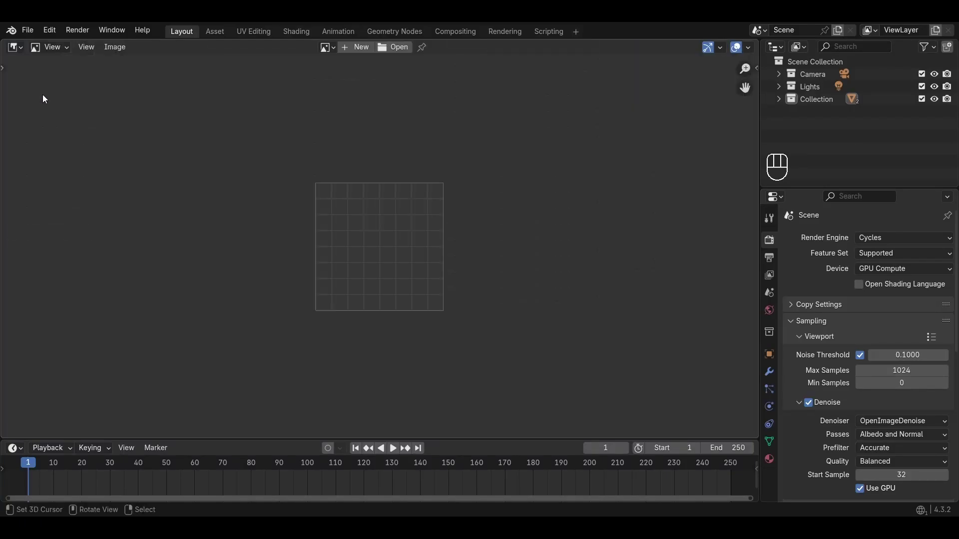
click(58, 47)
click(64, 107)
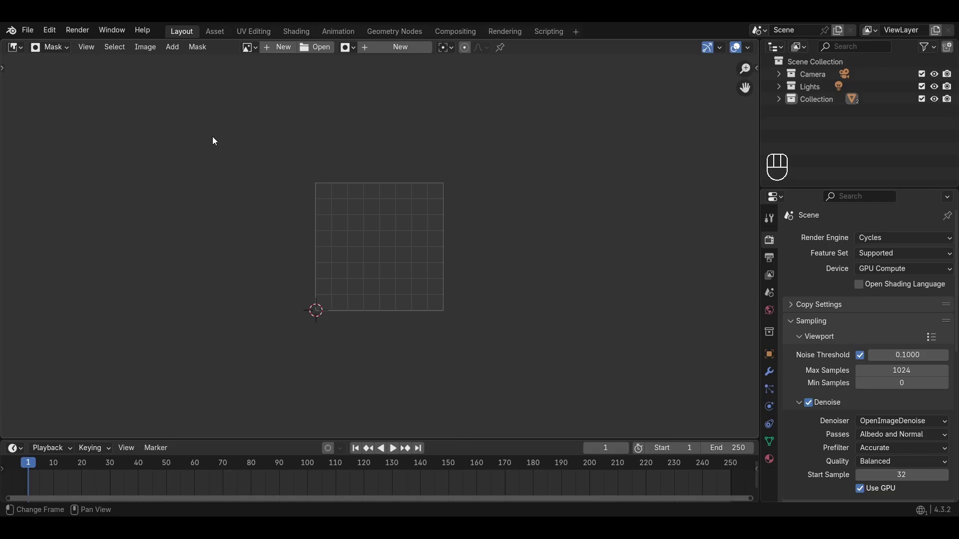
Create a new mask named Monkey and load the monkey video beneath it
click(380, 49)
click(381, 49)
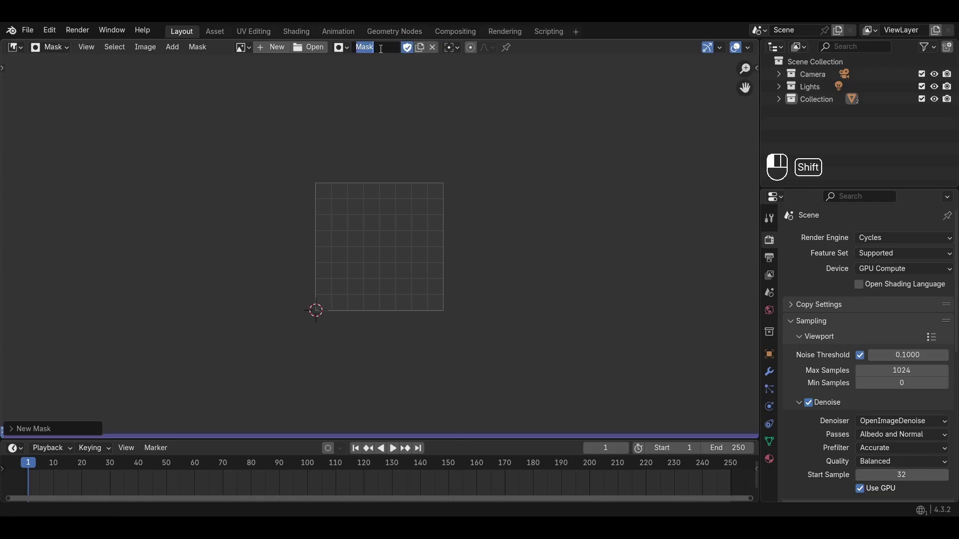
text(Monkey)
key(Return)
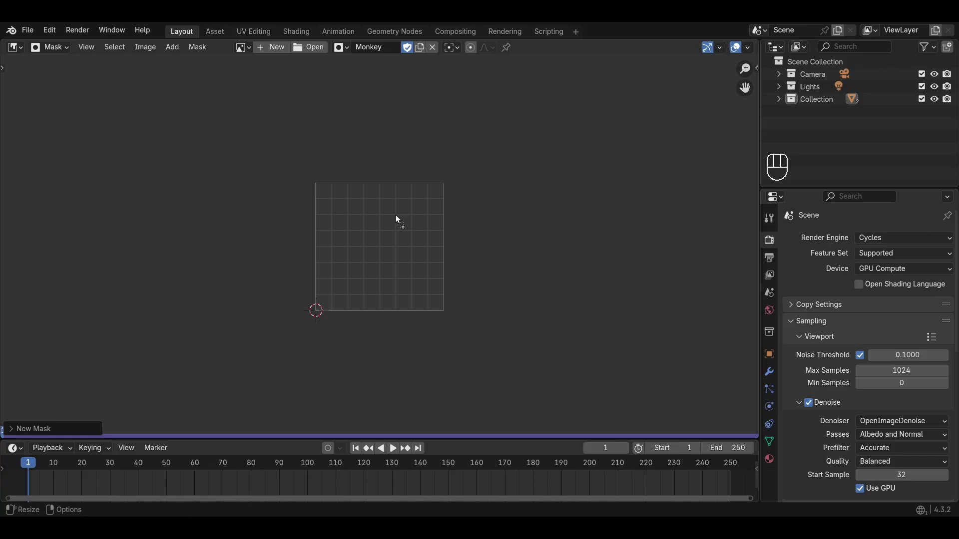
drag(398, 221, 397, 221)
scroll(397, 221, down, 3)
Show the sidebar's RotoForge tab and shift the footage view left
key(n)
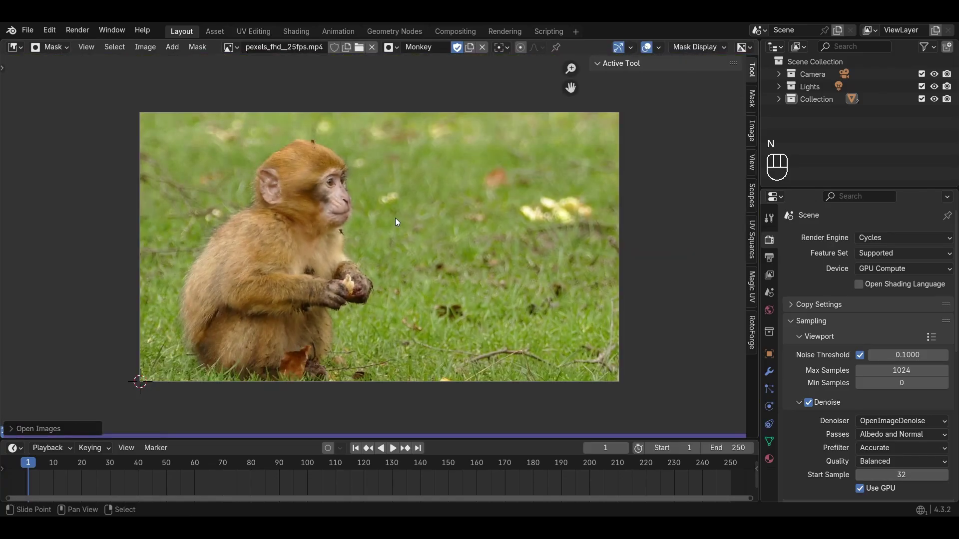
click(752, 334)
middle_drag(519, 244, 430, 219)
scroll(442, 252, up, 2)
scroll(442, 253, down, 1)
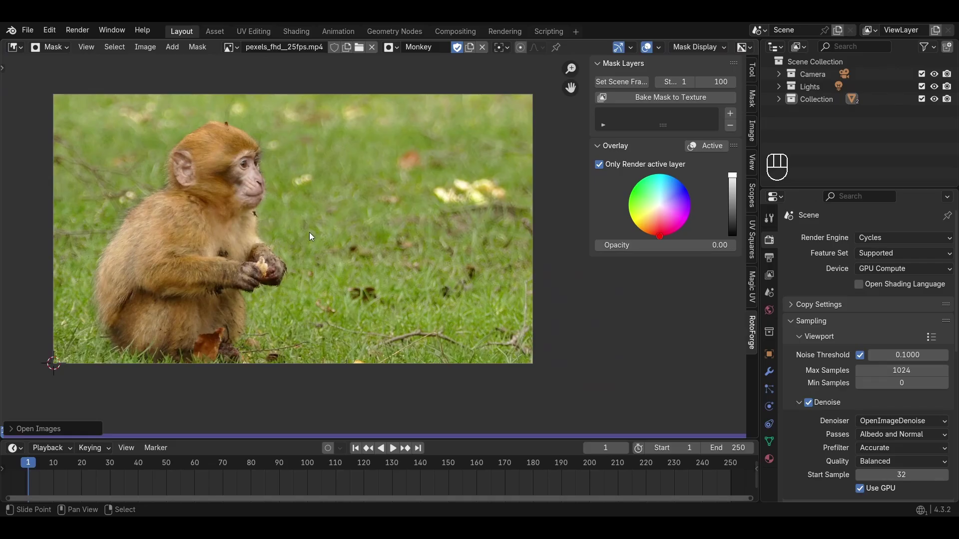
Add a mask layer named Monkey and remove the extra test layers
click(730, 113)
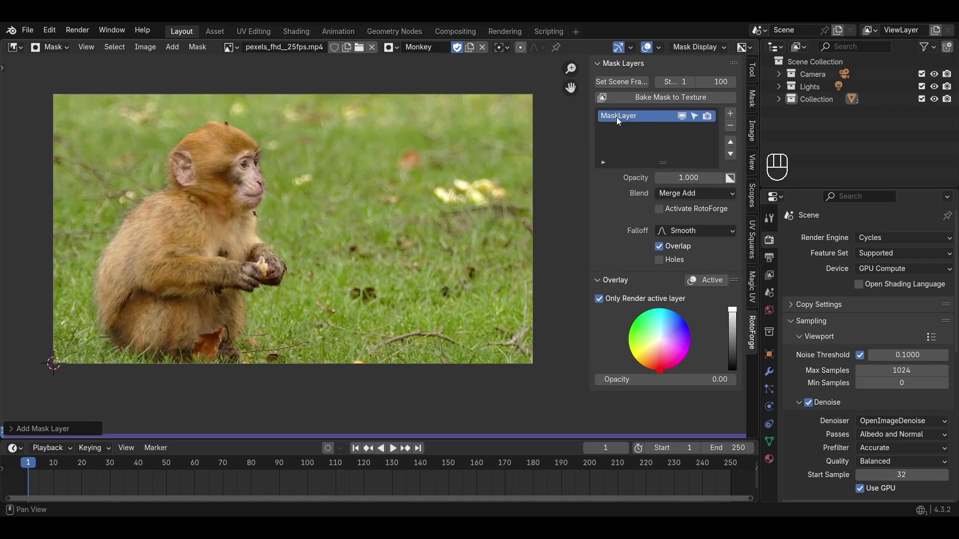
double_click(619, 119)
text(Monkey)
click(610, 209)
click(731, 115)
click(731, 115)
click(730, 115)
click(731, 127)
click(731, 126)
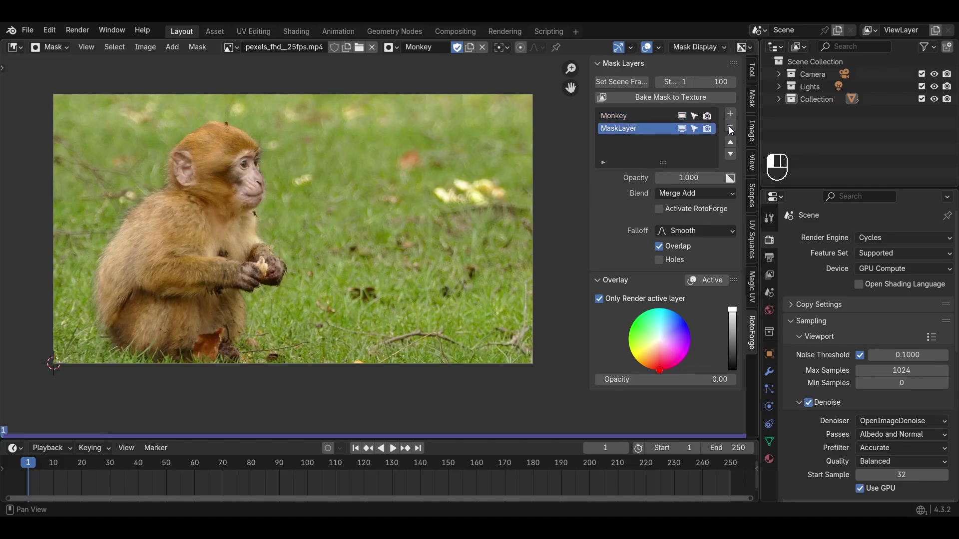
Try Merge Subtract, Multiply and Difference blending on the mask layer
click(733, 146)
click(733, 155)
click(675, 193)
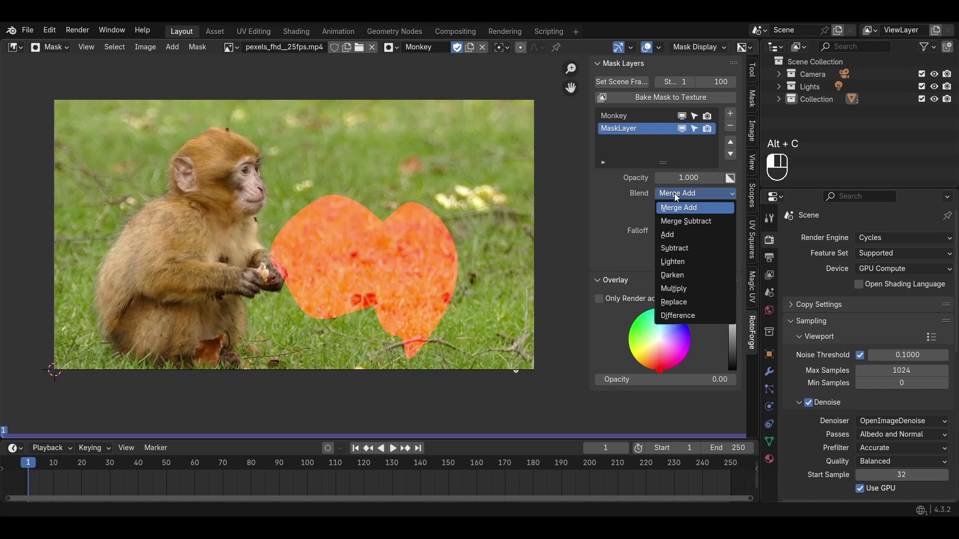
click(680, 221)
click(684, 193)
click(684, 289)
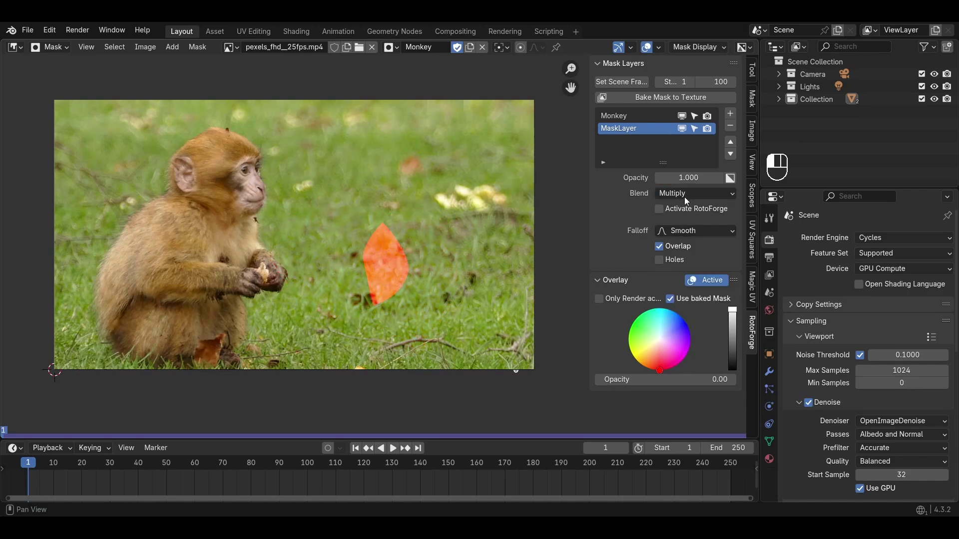
click(683, 193)
click(678, 316)
Select all mask points and adjust their feather with Alt+S
key(a)
key(alt+s)
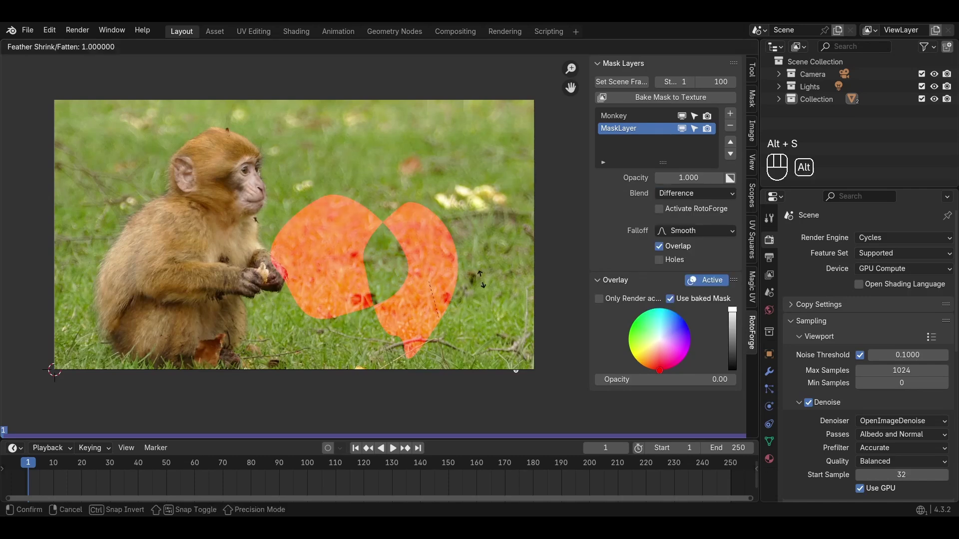
click(522, 278)
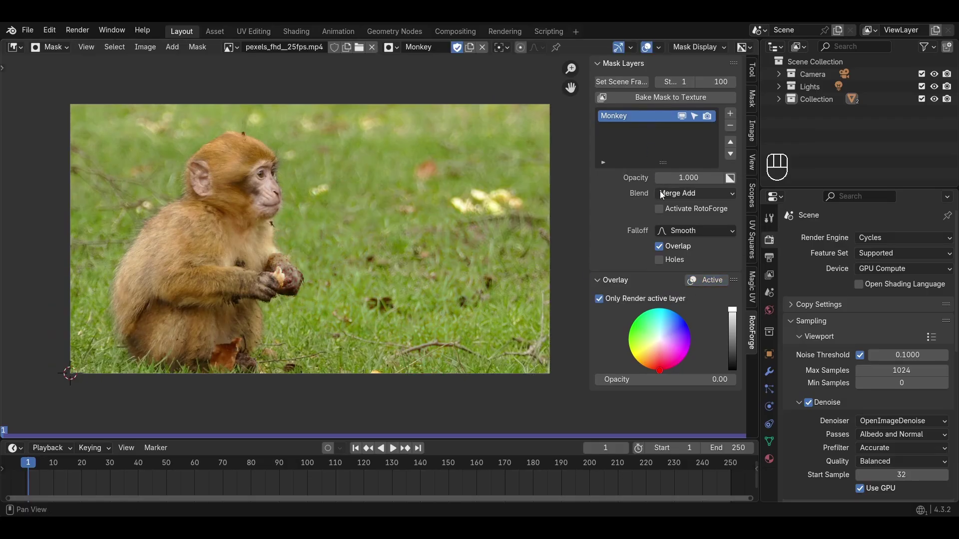
Activate RotoForge and trace a closed twelve-point spline around the monkey
click(669, 210)
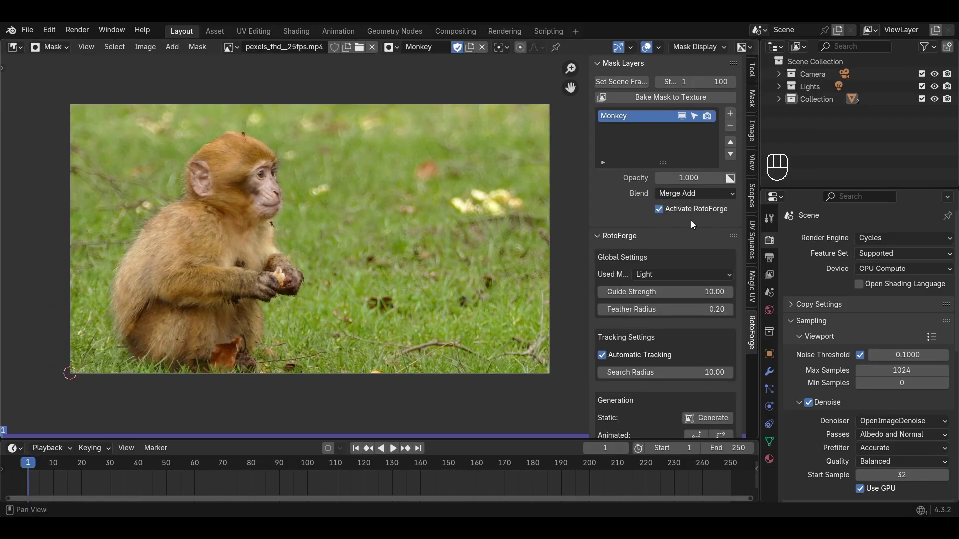
scroll(650, 215, down, 6)
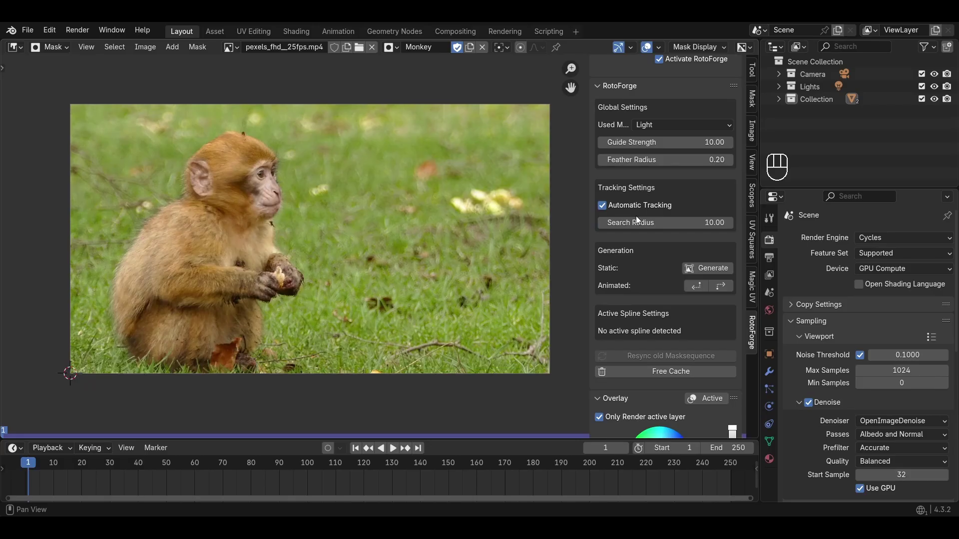
ctrl+click(224, 130)
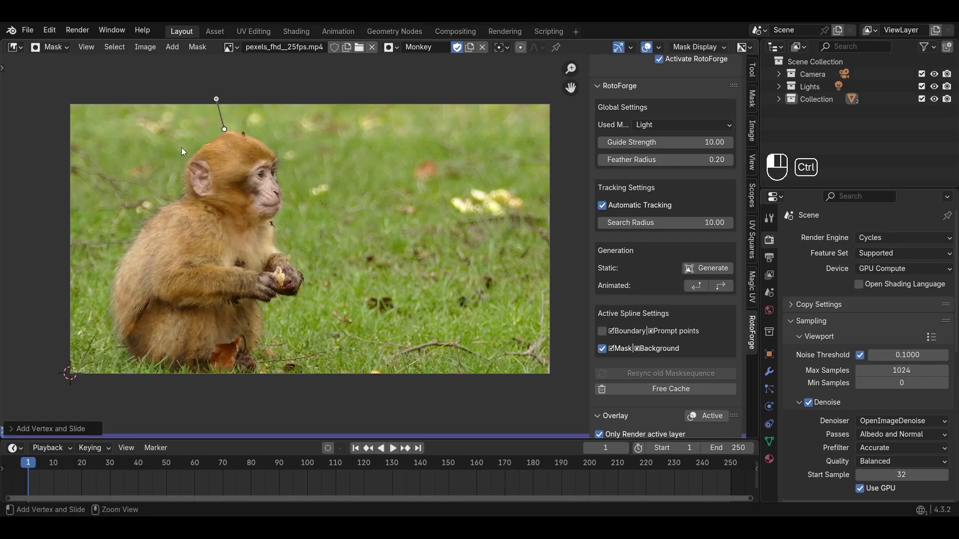
ctrl+click(165, 183)
ctrl+click(124, 241)
ctrl+click(106, 292)
ctrl+click(116, 353)
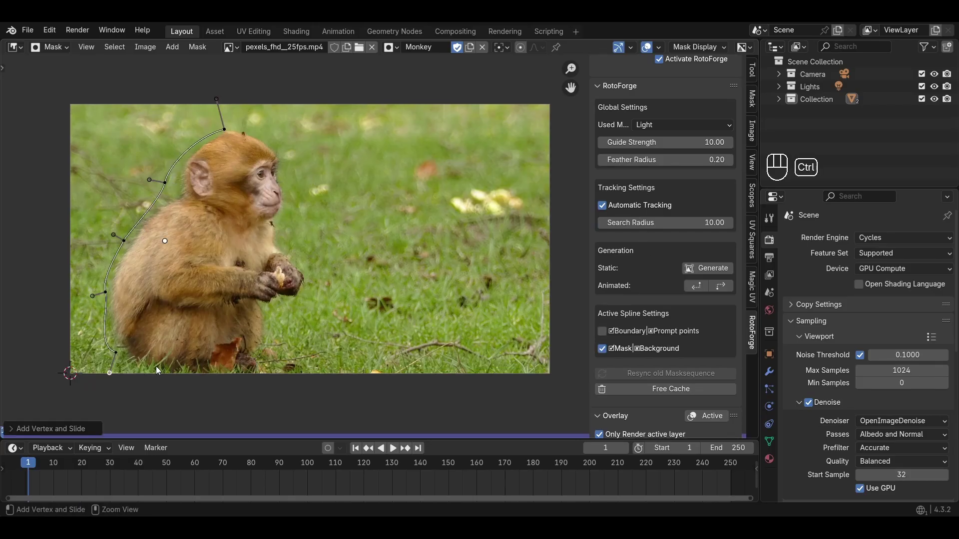
ctrl+click(170, 370)
ctrl+click(250, 366)
ctrl+click(264, 308)
ctrl+click(301, 295)
ctrl+click(305, 275)
ctrl+click(276, 241)
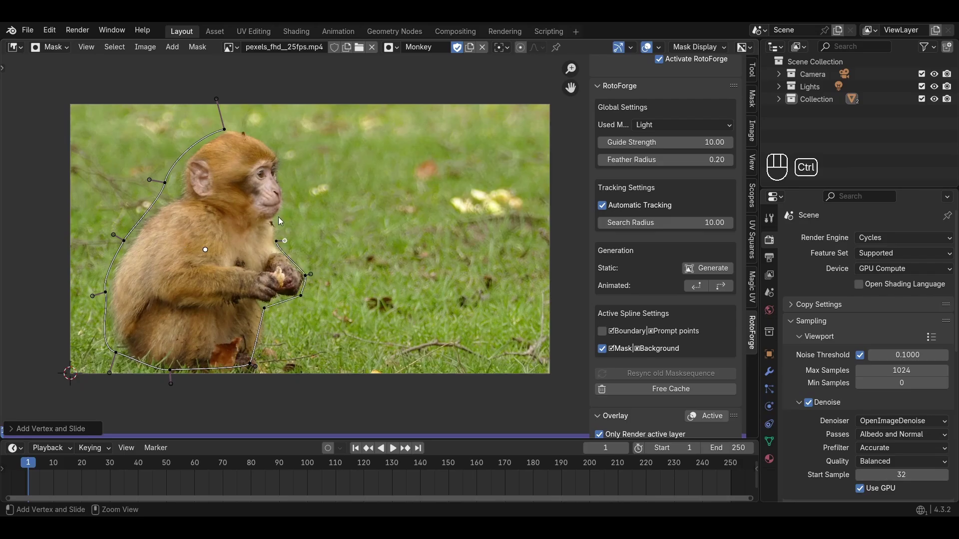
ctrl+click(280, 163)
key(alt+c)
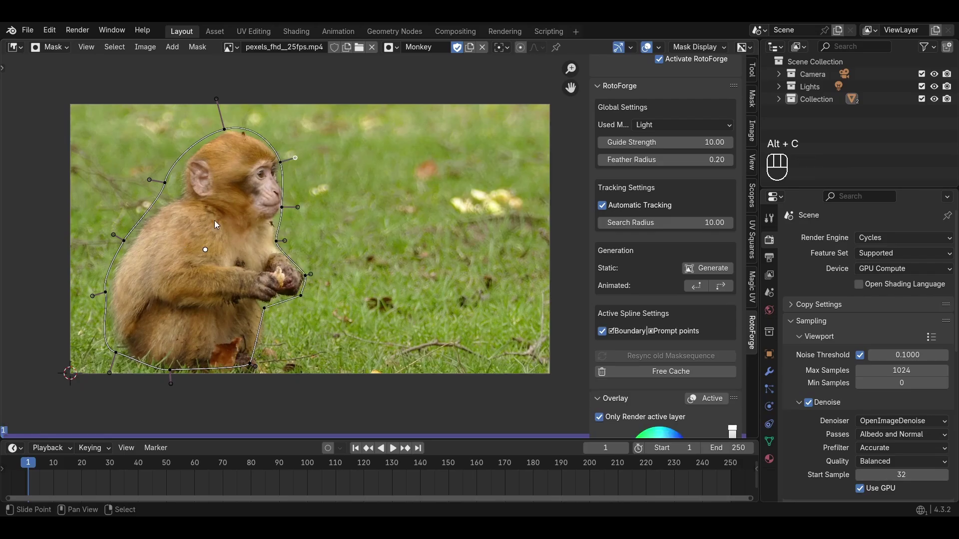
Draw prompt strokes inside the monkey's body and across the grass beside it
click(305, 226)
ctrl+drag(209, 237, 217, 195)
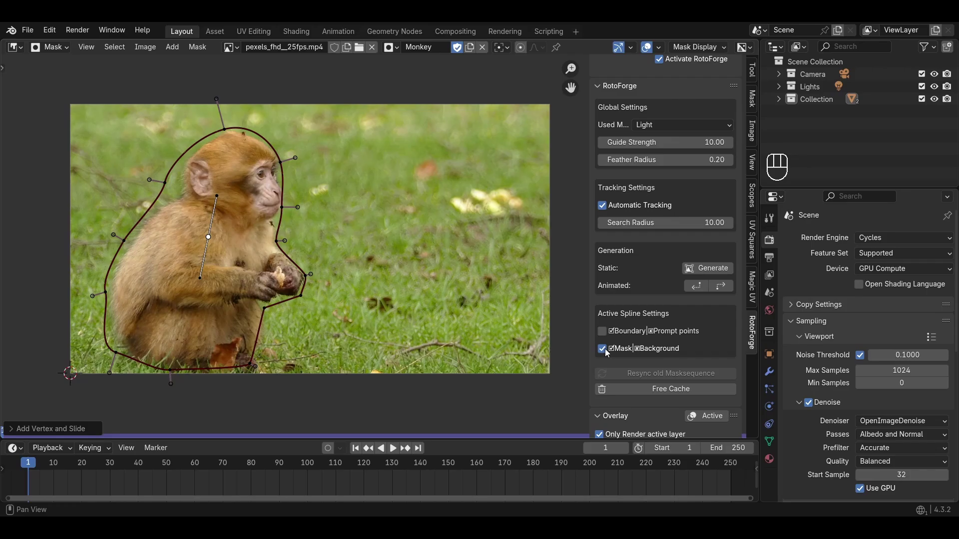
click(309, 217)
ctrl+drag(318, 221, 336, 261)
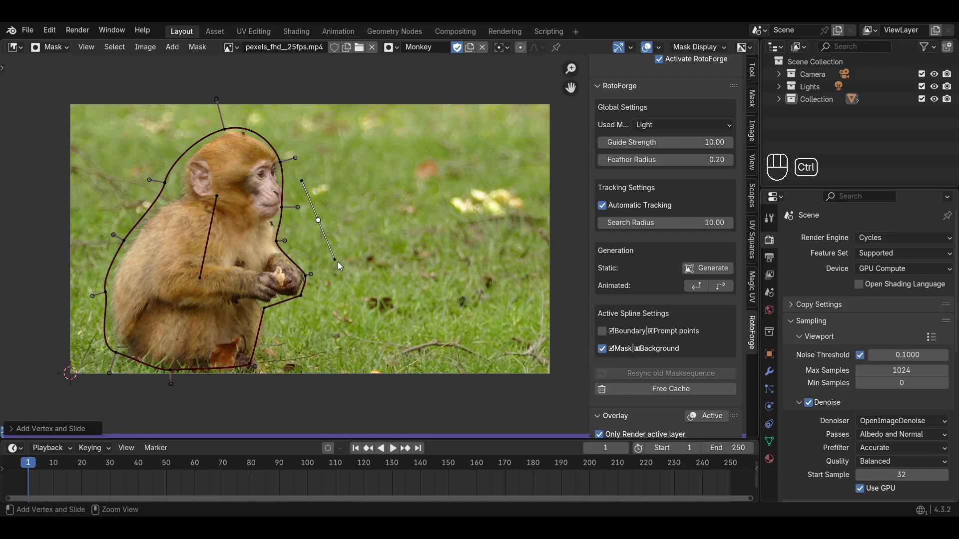
Undo the background prompt strokes, widen the sidebar, and bring up RotoForge's Used Model list
click(602, 349)
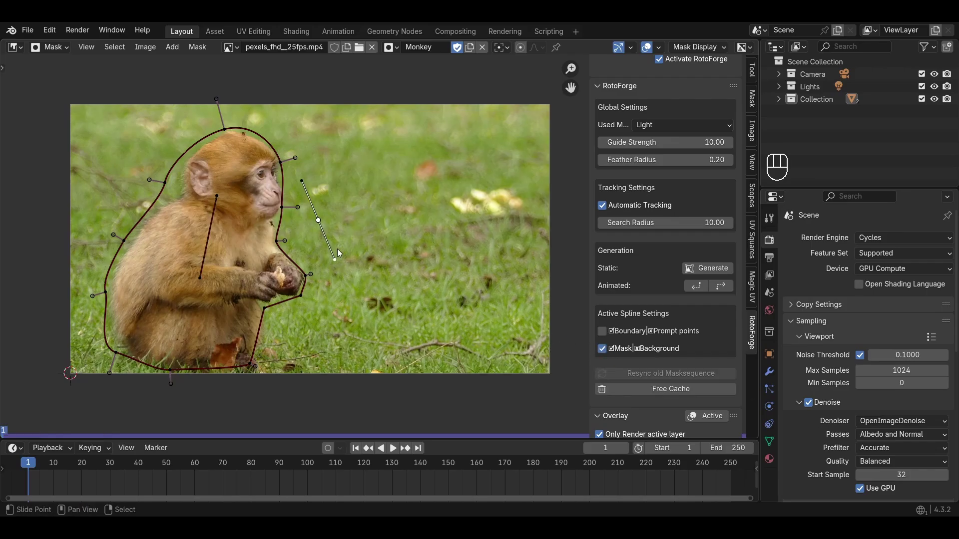
key(ctrl+z)
key(ctrl+z)
key(ctrl+z)
key(ctrl+z)
key(ctrl+z)
key(ctrl+z)
key(ctrl+z)
key(ctrl+z)
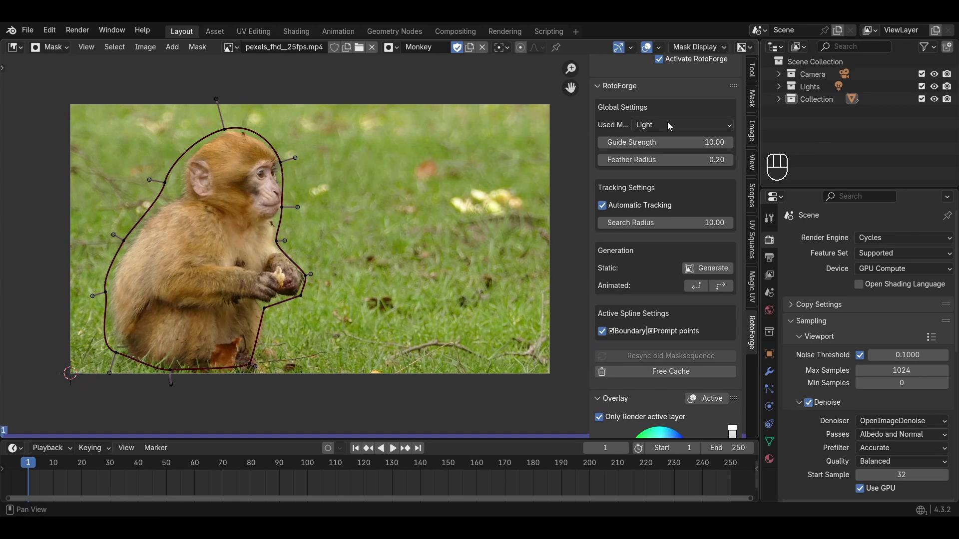
scroll(668, 123, up, 3)
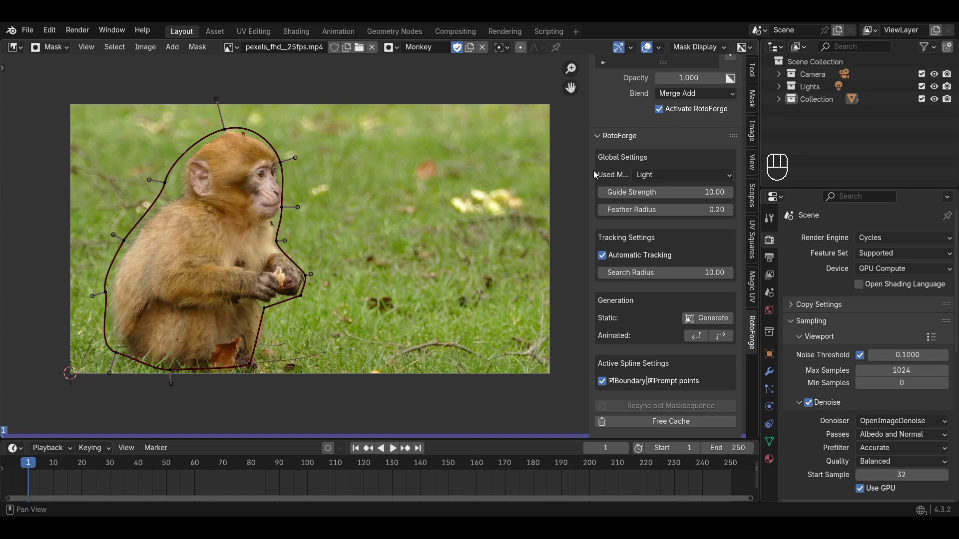
drag(592, 170, 546, 173)
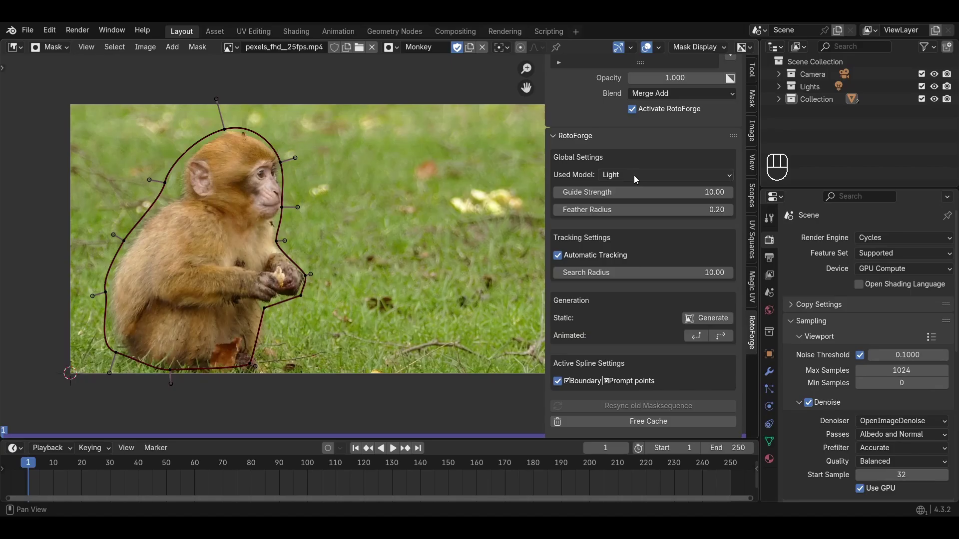
click(637, 174)
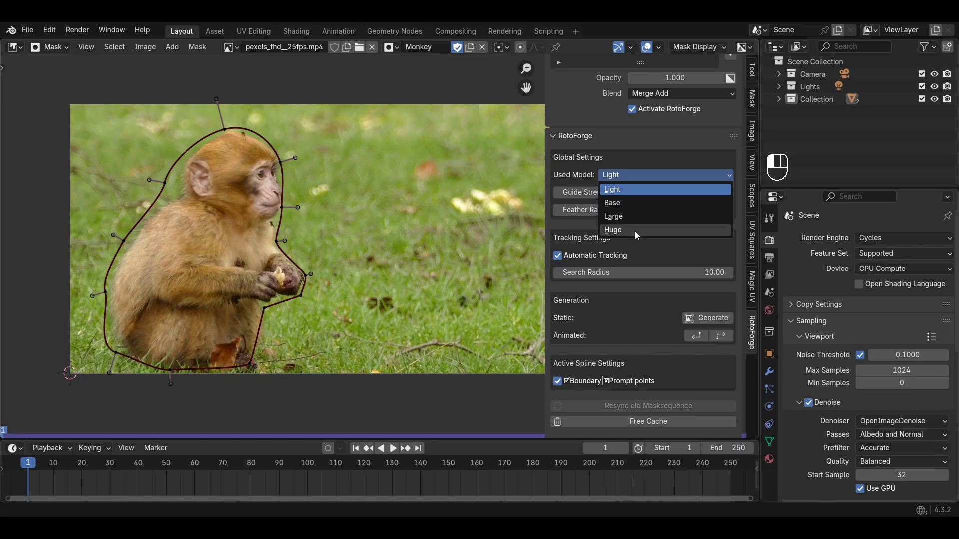
Choose the Large model, keep Guide Strength at 10, and set Feather Radius to 5
click(646, 216)
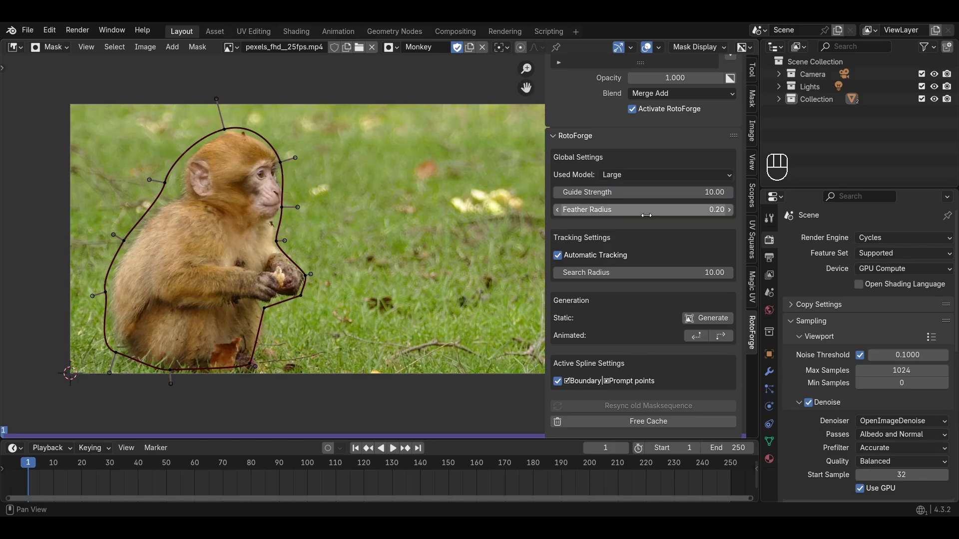
drag(547, 209, 589, 208)
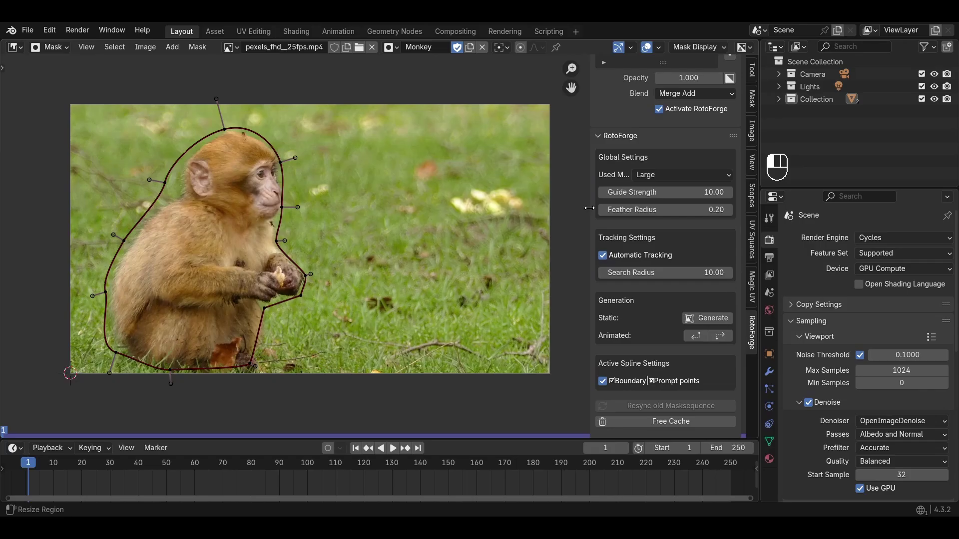
click(640, 192)
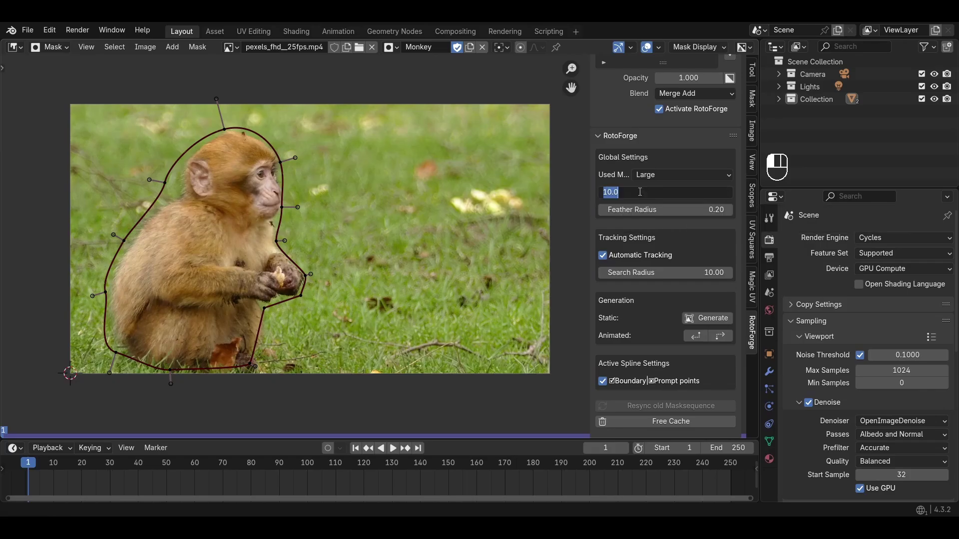
key(Escape)
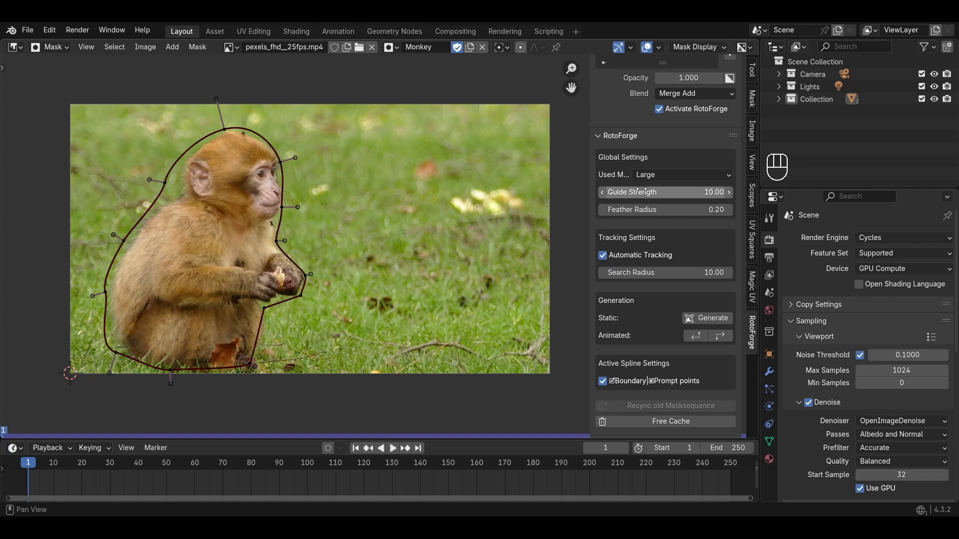
click(650, 211)
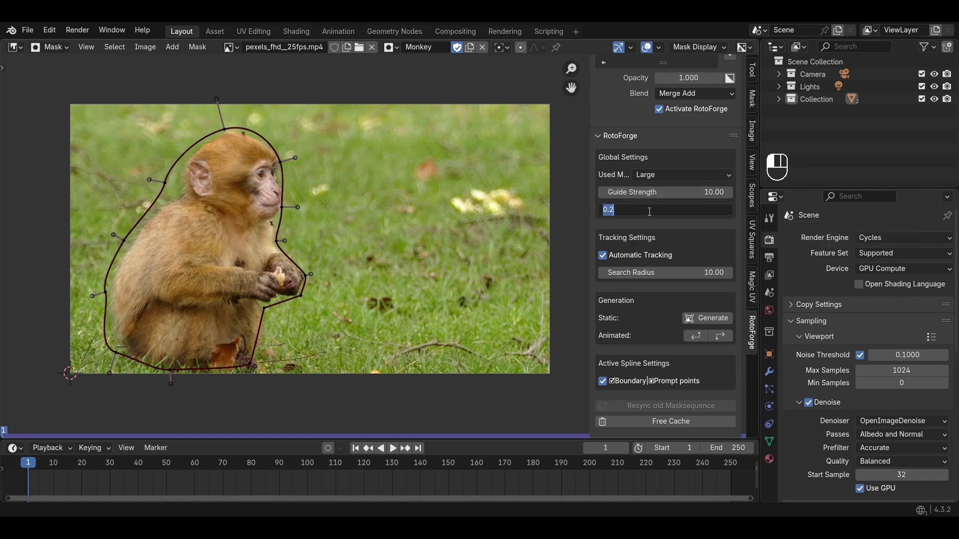
text(5)
key(Return)
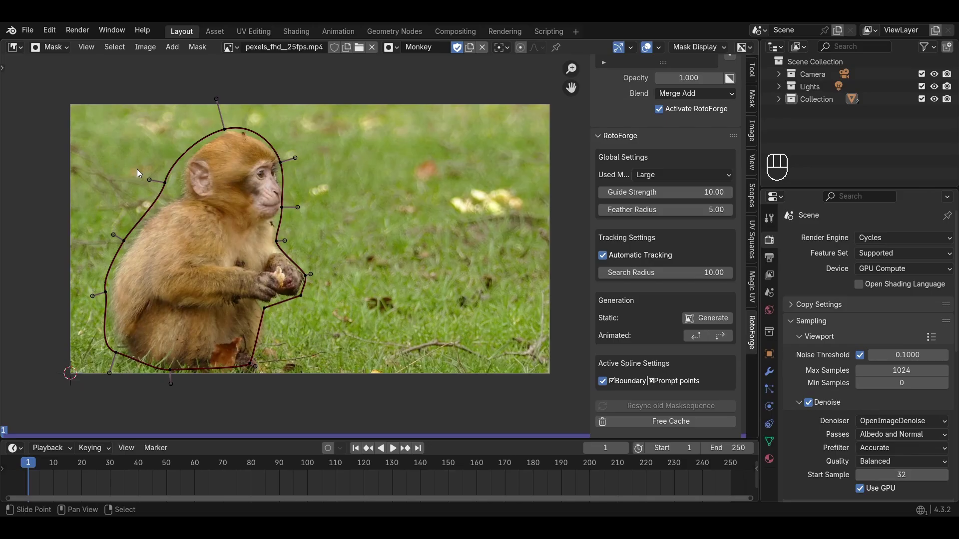
Zoom and pan around the footage to inspect the outline near the monkey's ear
scroll(137, 168, up, 7)
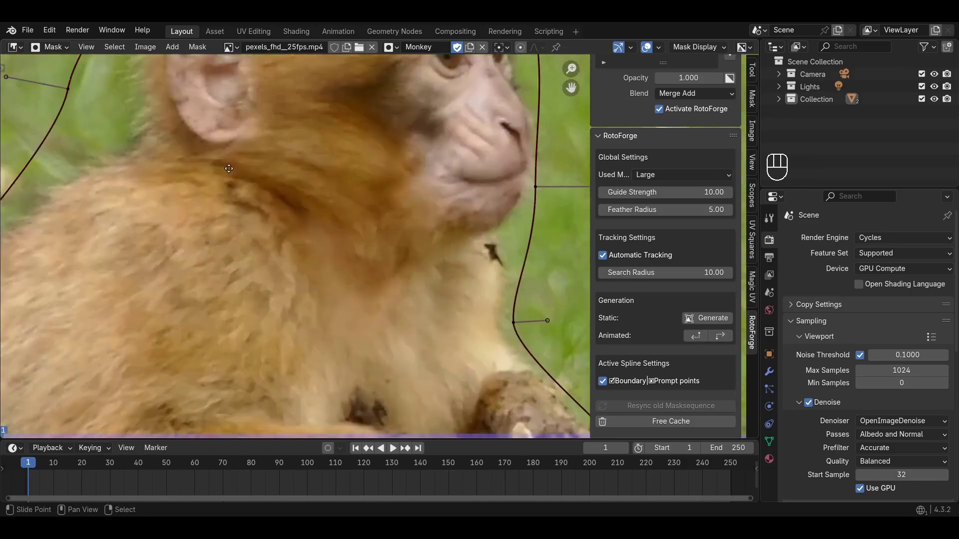
middle_drag(228, 169, 343, 161)
scroll(262, 290, down, 7)
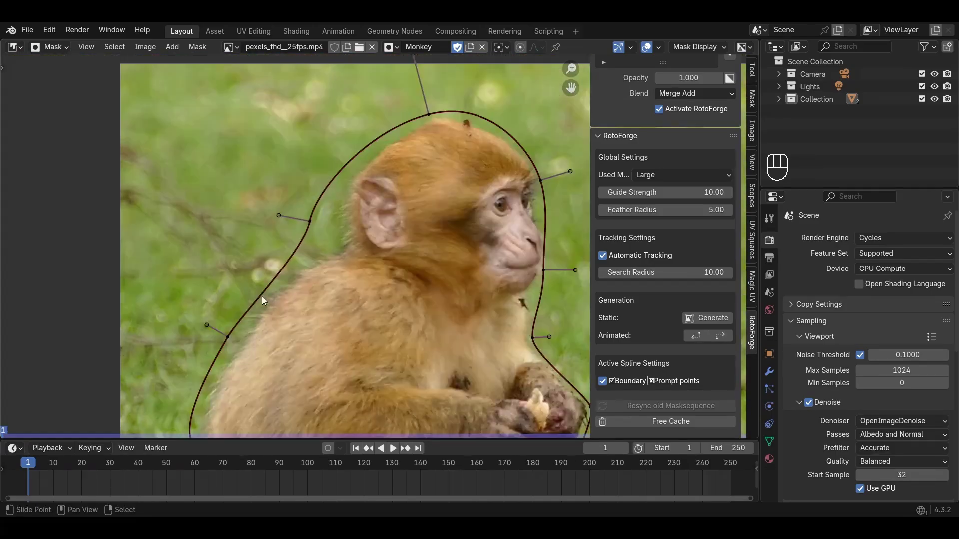
scroll(671, 227, down, 5)
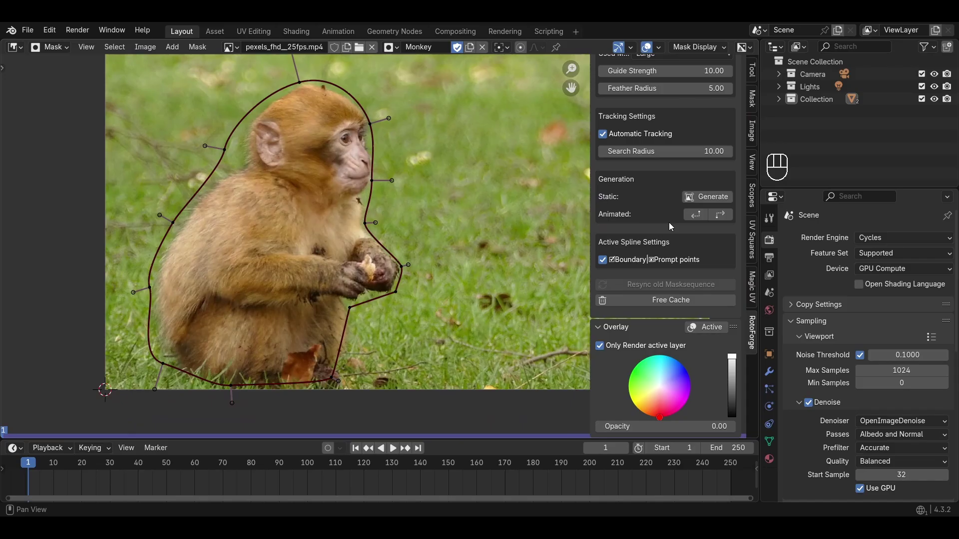
scroll(670, 227, up, 2)
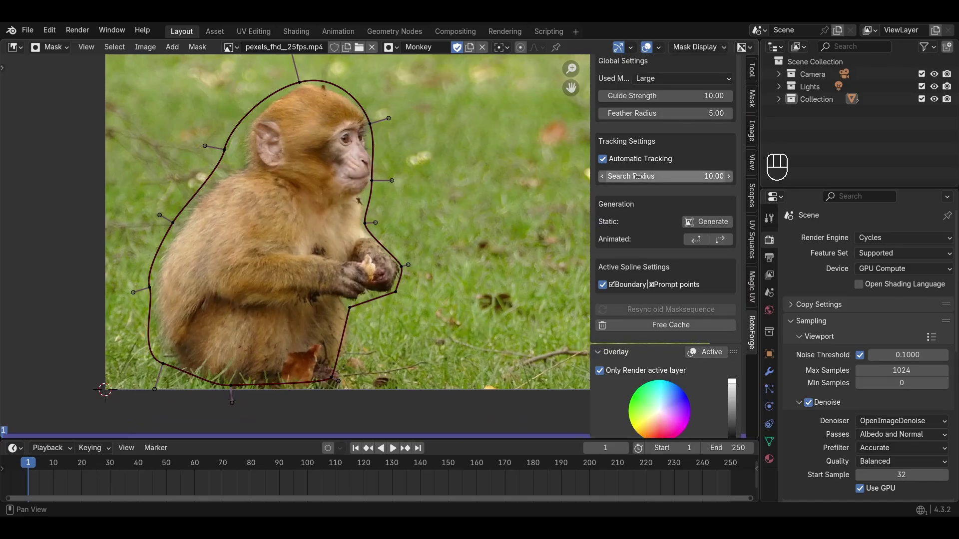
scroll(660, 215, up, 2)
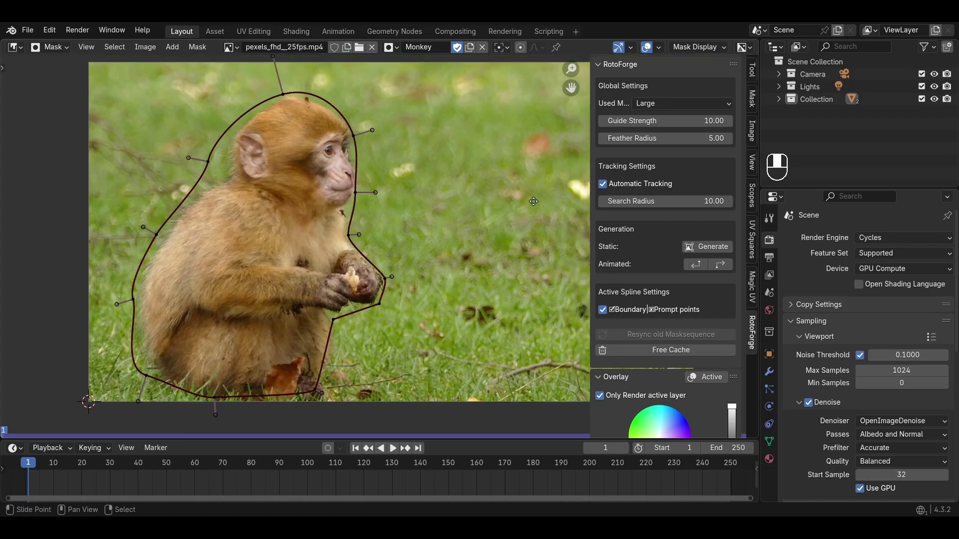
middle_drag(533, 201, 535, 202)
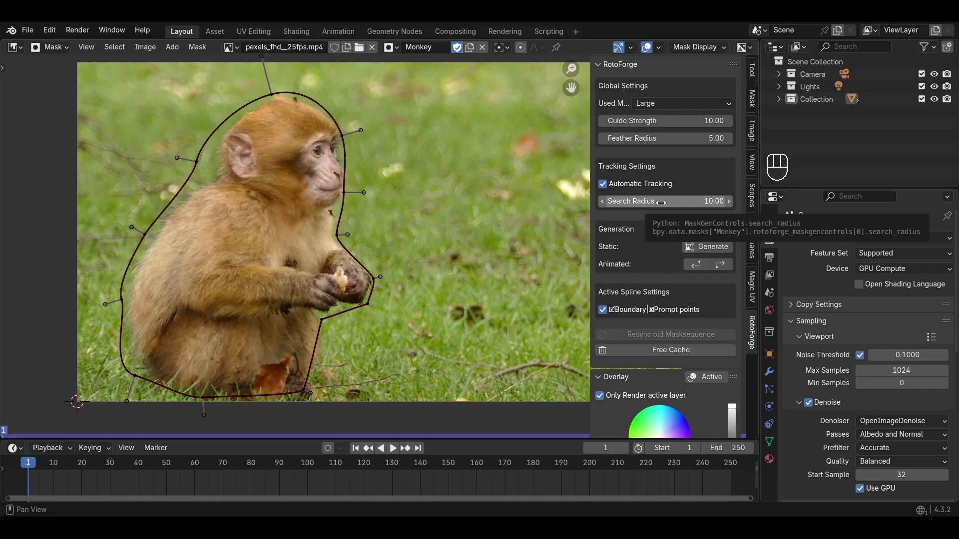
scroll(623, 218, down, 3)
Check the footage's Image settings and refresh the movie's frame count
click(755, 141)
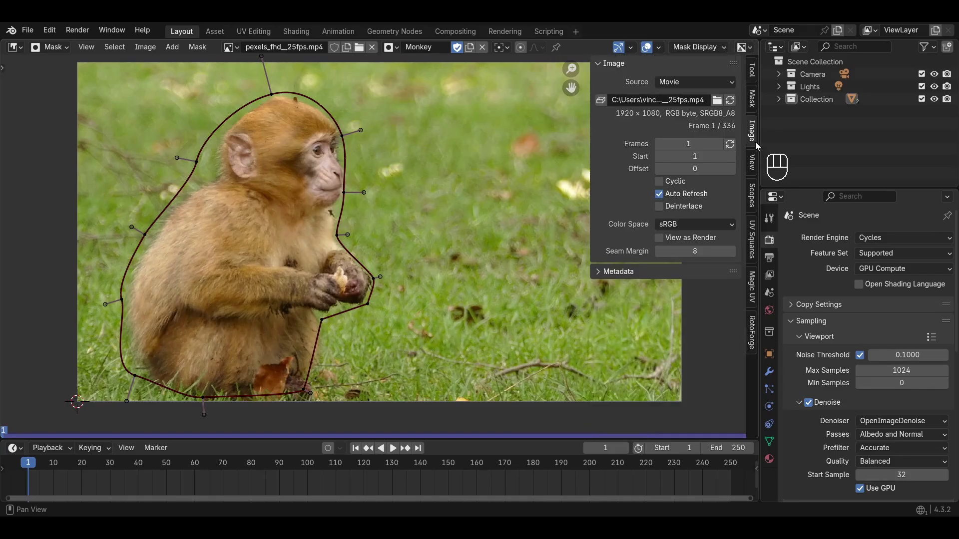
click(735, 146)
click(753, 334)
Set the scene end to frame 110 and match the mask layer's range to it
scroll(652, 279, down, 10)
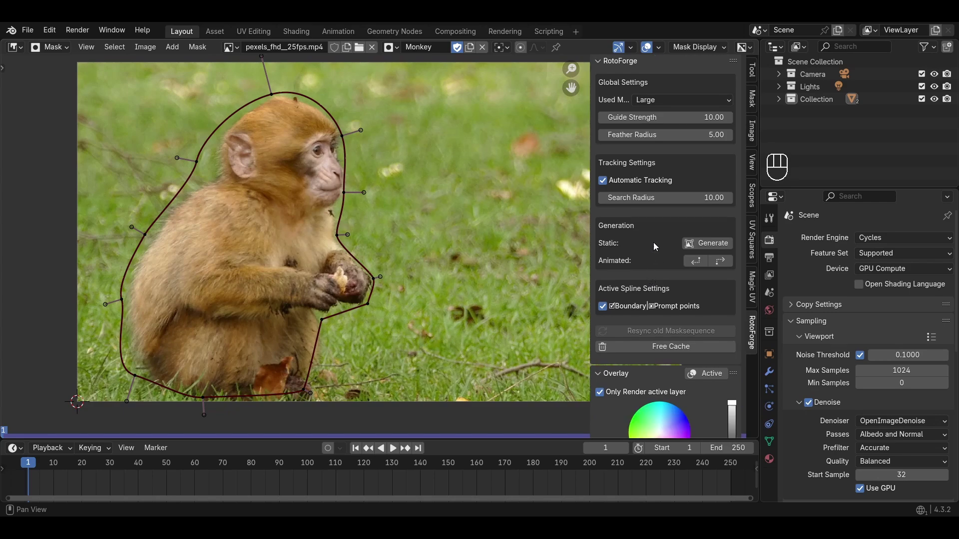
scroll(655, 293, up, 10)
drag(728, 449, 692, 448)
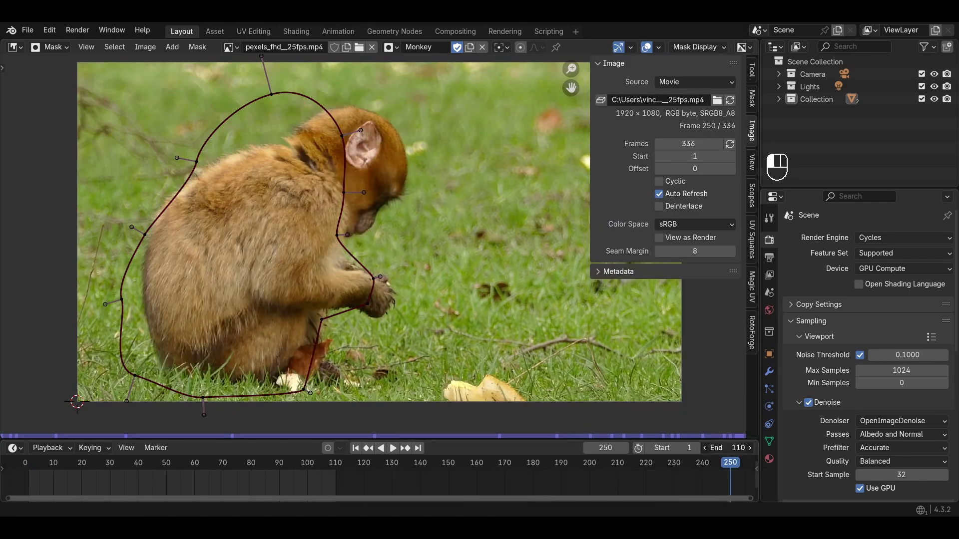
drag(299, 470, 73, 467)
click(752, 332)
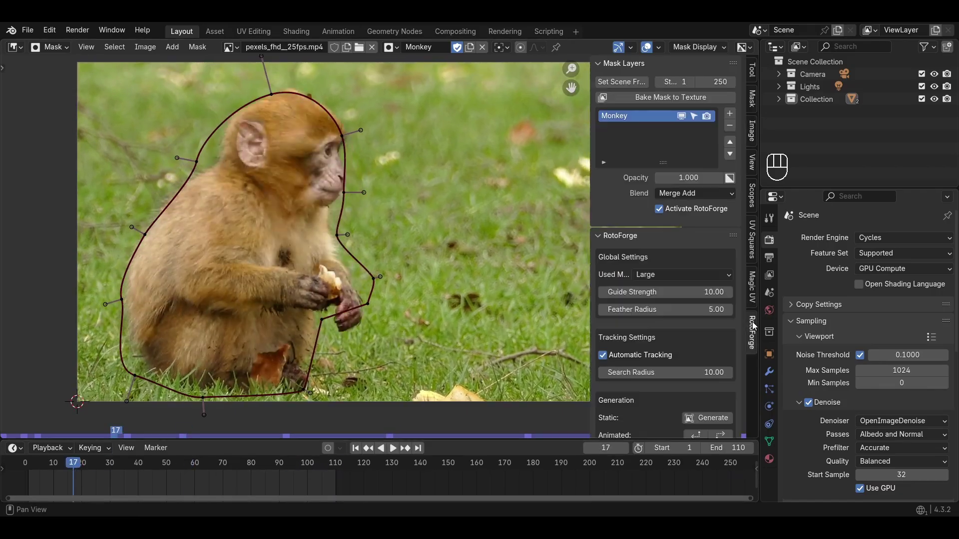
click(630, 84)
scroll(625, 200, down, 10)
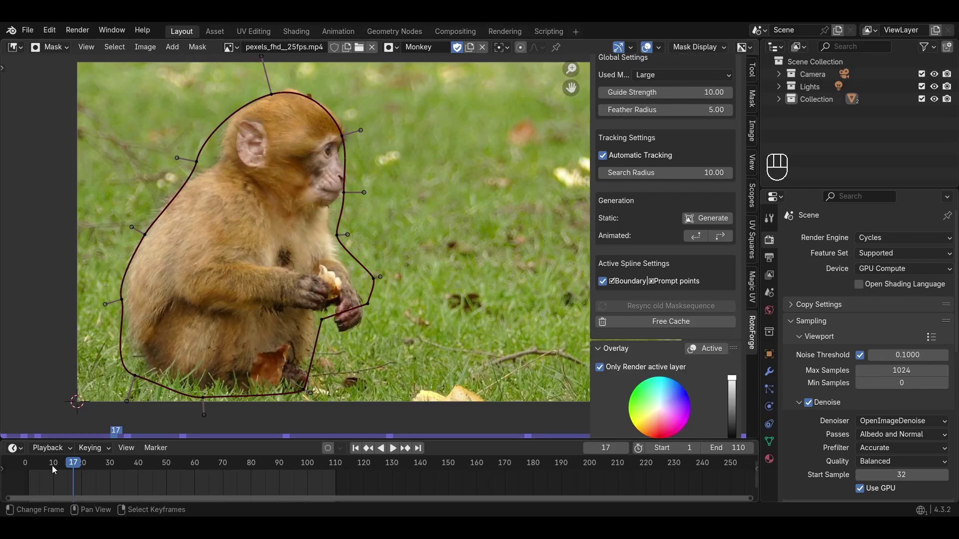
Track the Monkey mask forward from frame 1 with the Animated track button
key(shift+Left)
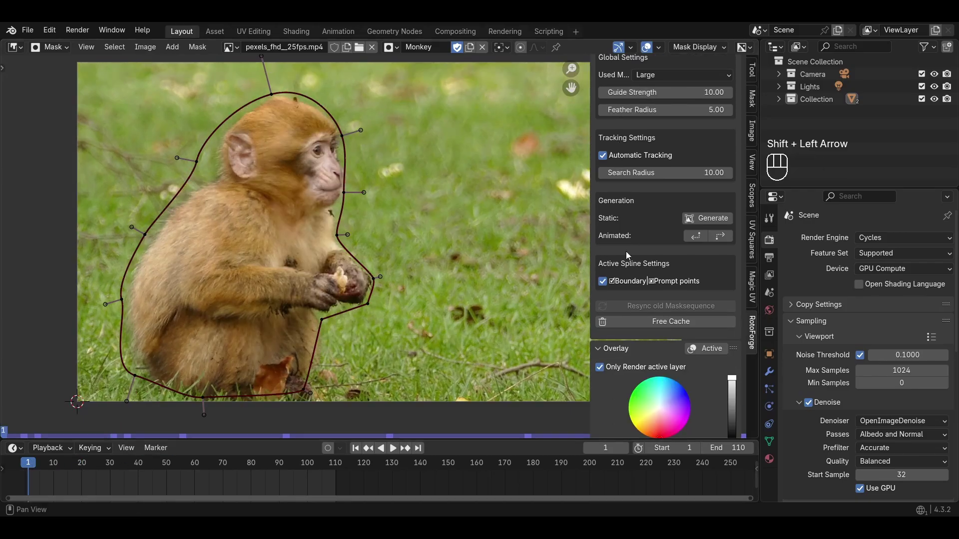
click(721, 239)
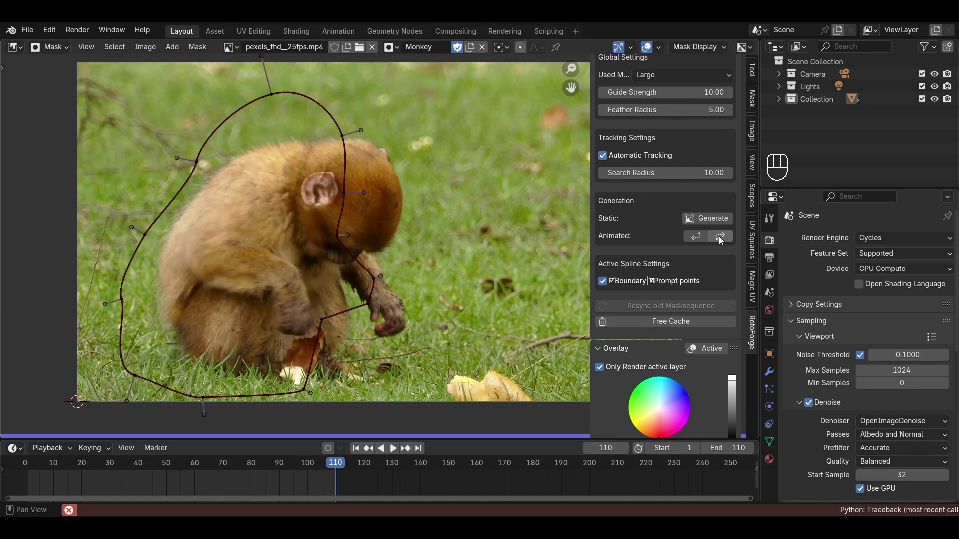
scroll(386, 218, down, 1)
middle_drag(387, 218, 417, 217)
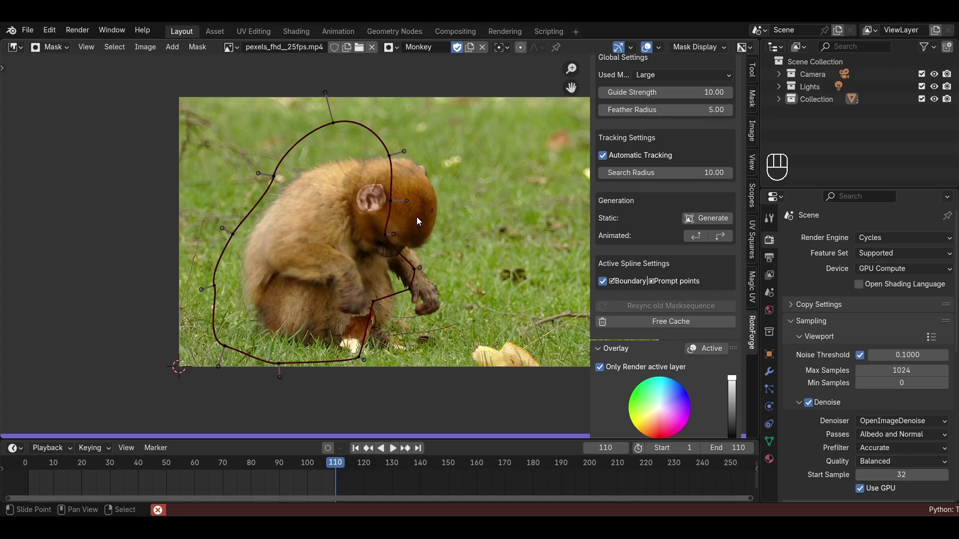
Show the RotoForge mask overlay on the monkey and change its colour to bright purple
click(721, 347)
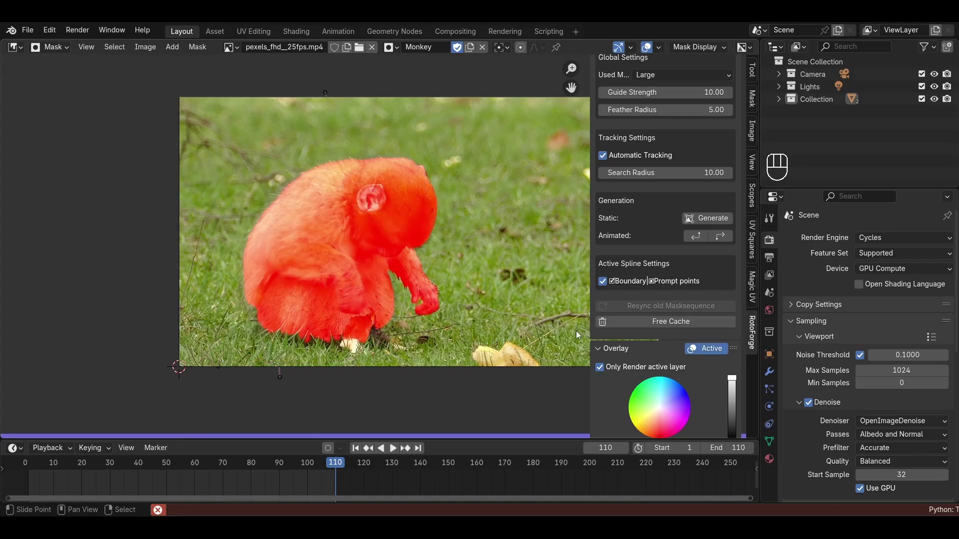
scroll(637, 370, down, 1)
drag(660, 417, 681, 377)
scroll(682, 377, down, 10)
drag(732, 398, 732, 358)
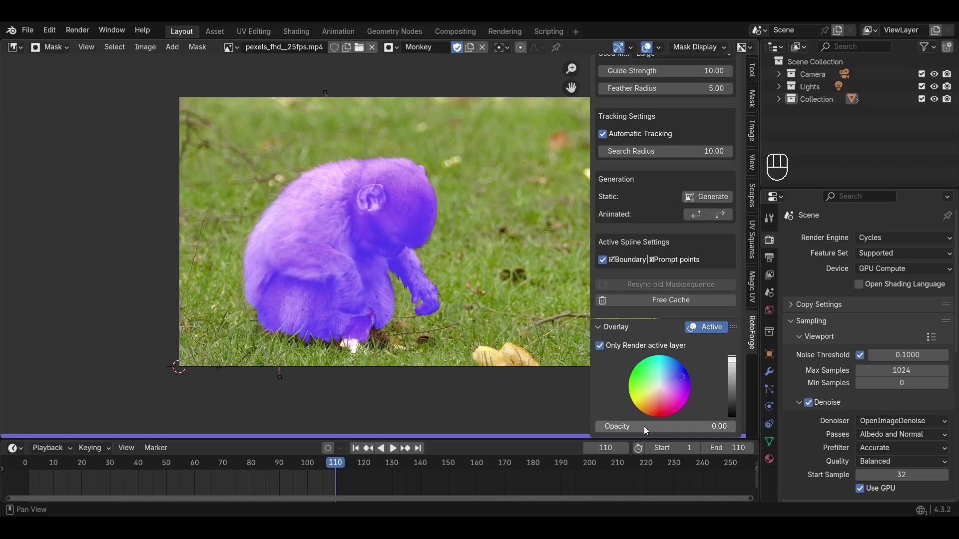
Raise the overlay opacity, return to an early frame, and bake the tracked mask to a texture
drag(644, 428, 712, 428)
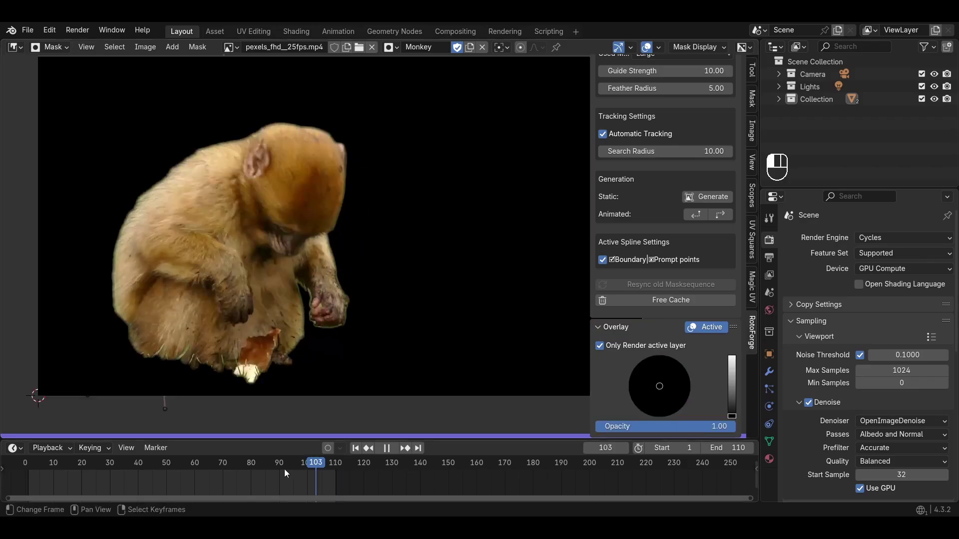
drag(284, 469, 197, 469)
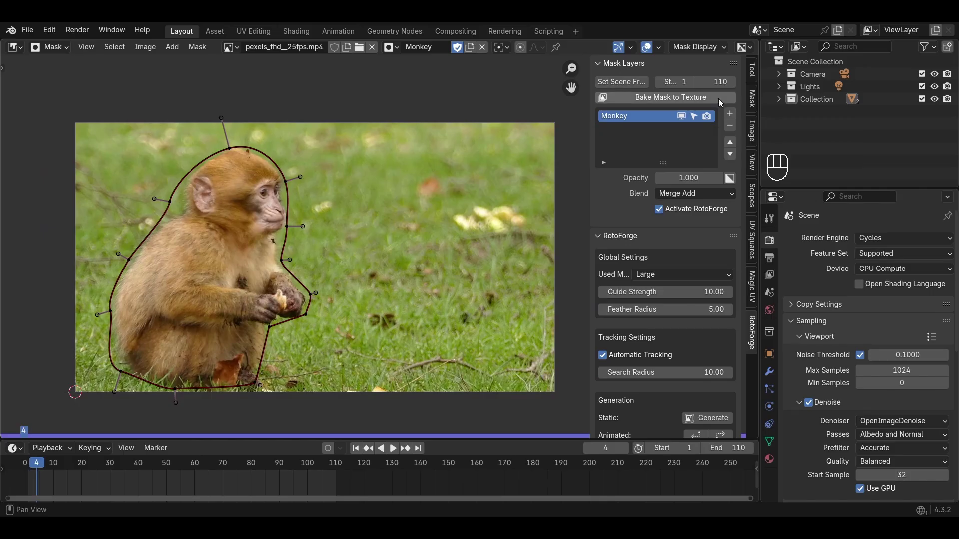
click(658, 99)
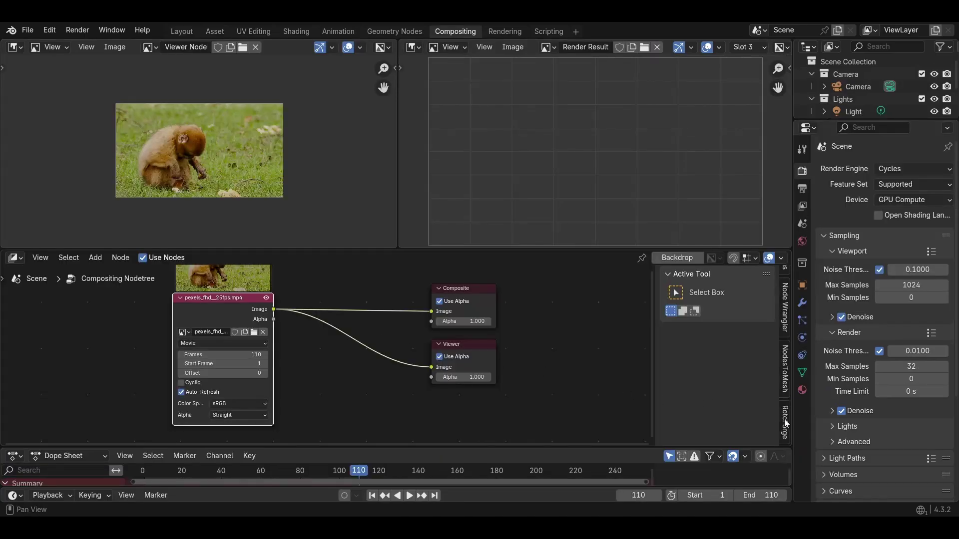
Import the baked Monkey mask into the compositor below the footage and link it to the Viewer's Alpha
click(786, 423)
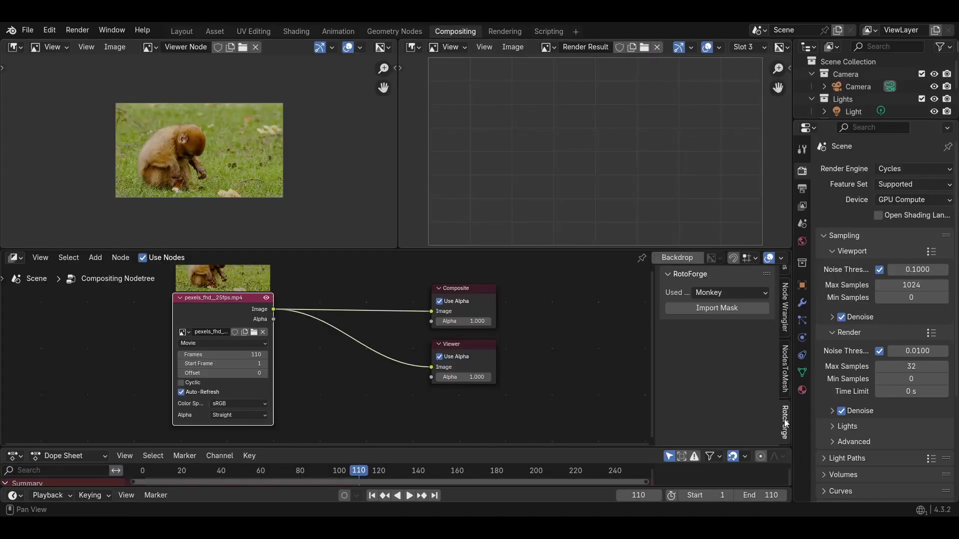
click(716, 307)
click(295, 382)
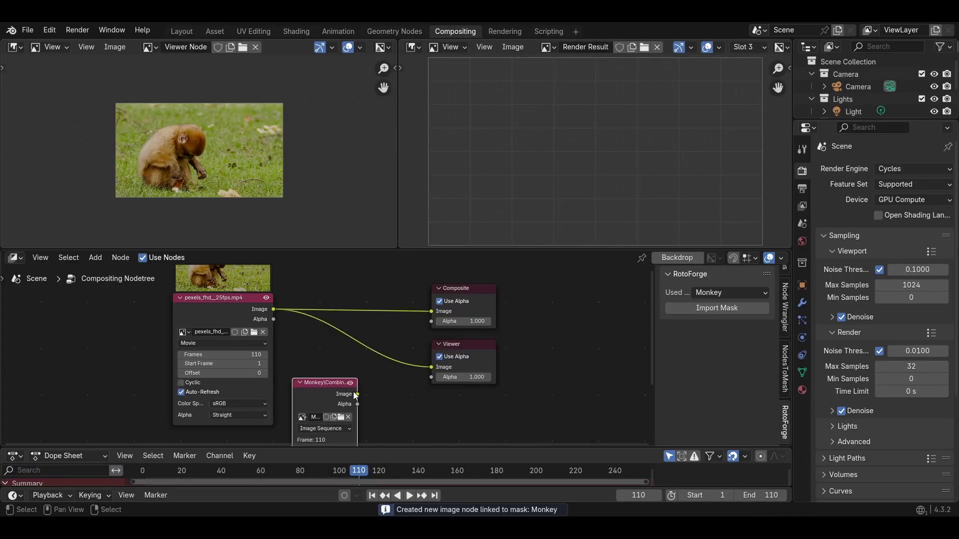
drag(358, 395, 431, 377)
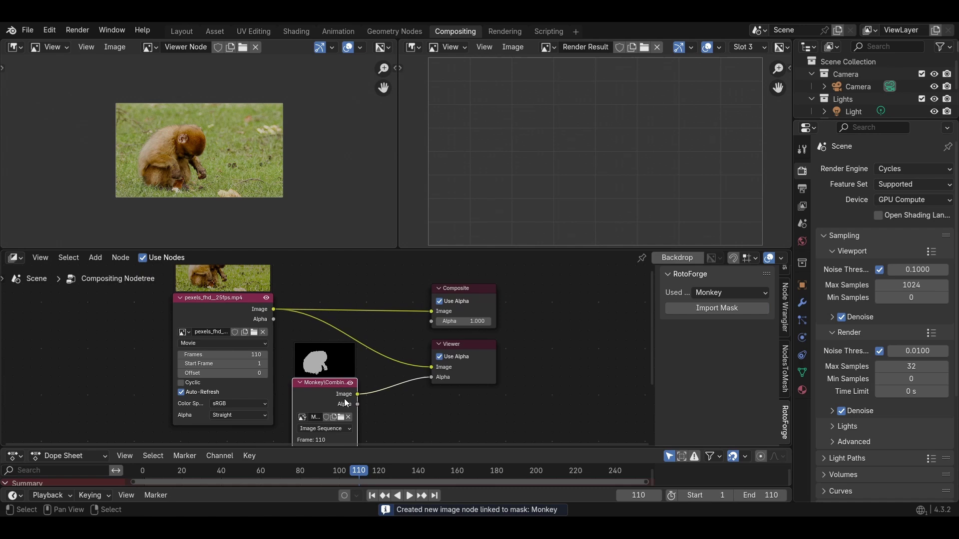
drag(344, 402, 344, 392)
middle_drag(355, 362, 368, 334)
scroll(250, 167, up, 5)
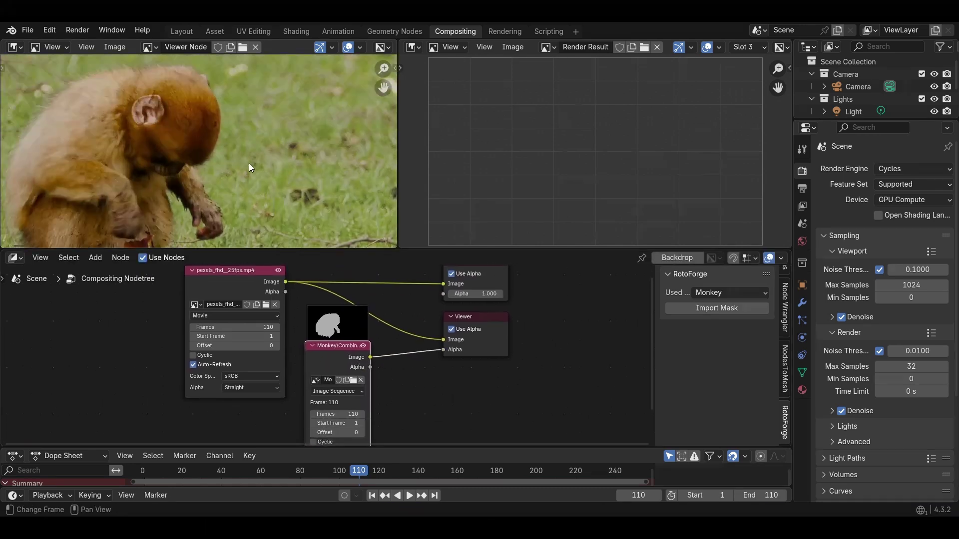
scroll(248, 163, down, 5)
drag(337, 346, 327, 381)
Add a Set Alpha node on a branch from the footage output
drag(285, 282, 381, 337)
text(set)
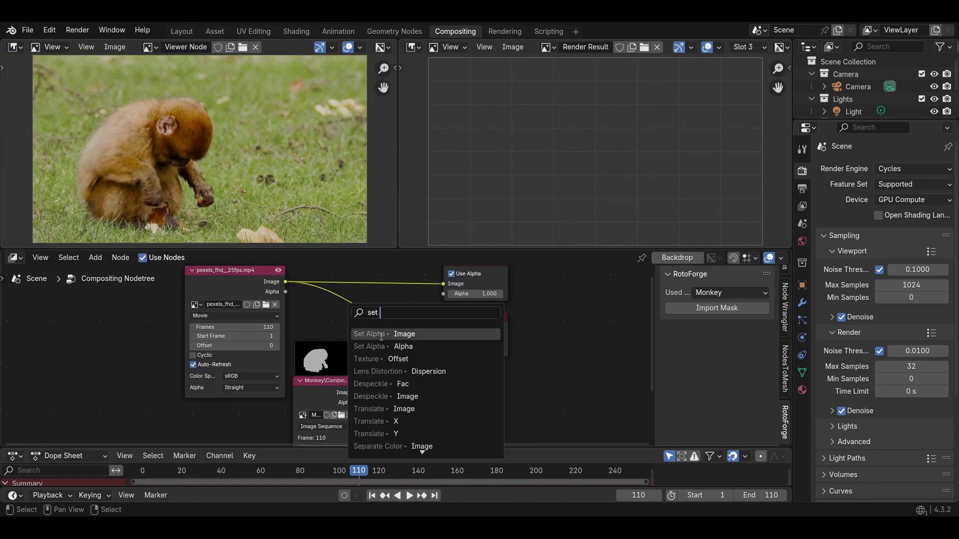
click(381, 334)
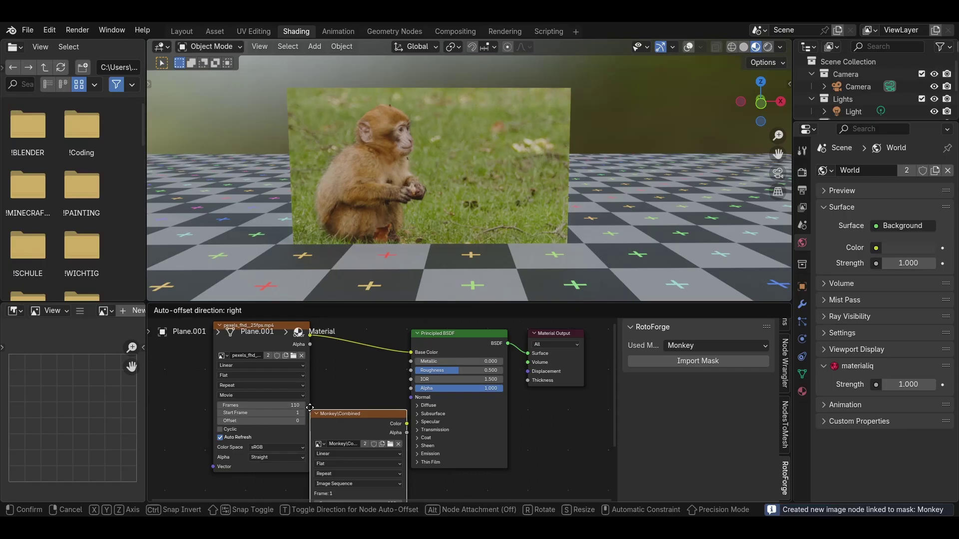
click(310, 407)
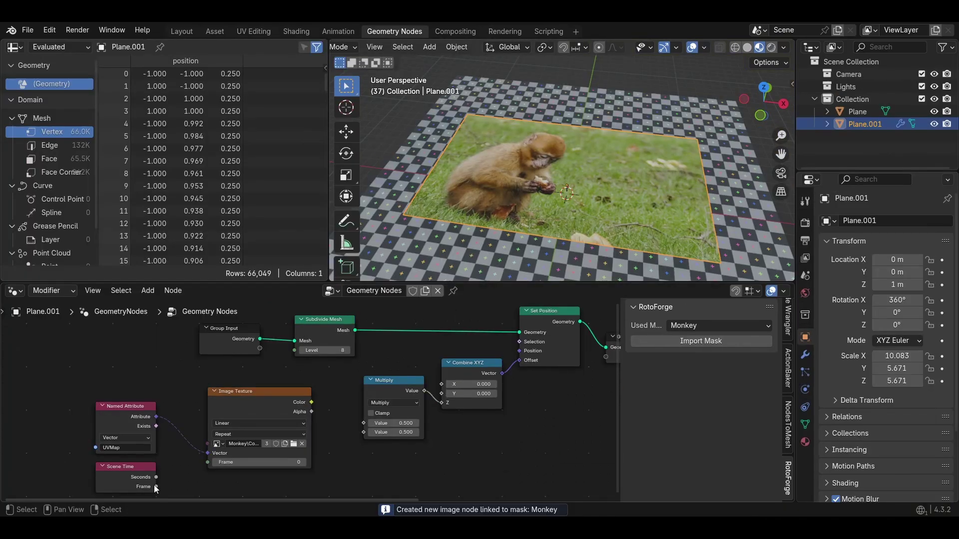